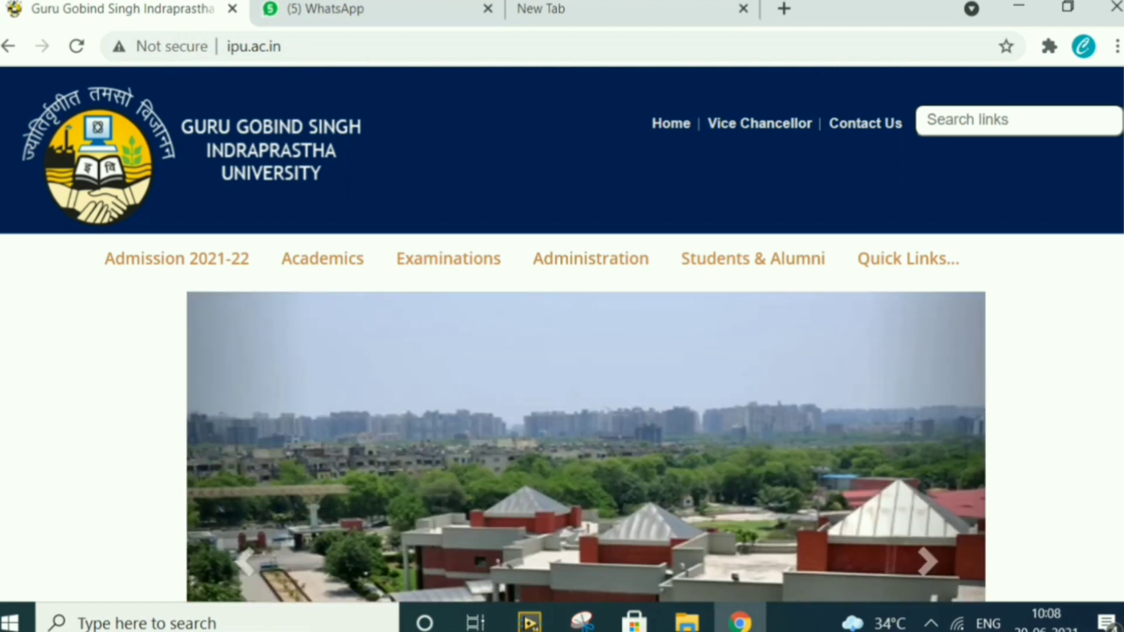
# - Open the 2021-22 online admission site from the Admission section of the university homepage
pyautogui.scroll(-3, 563, 352)
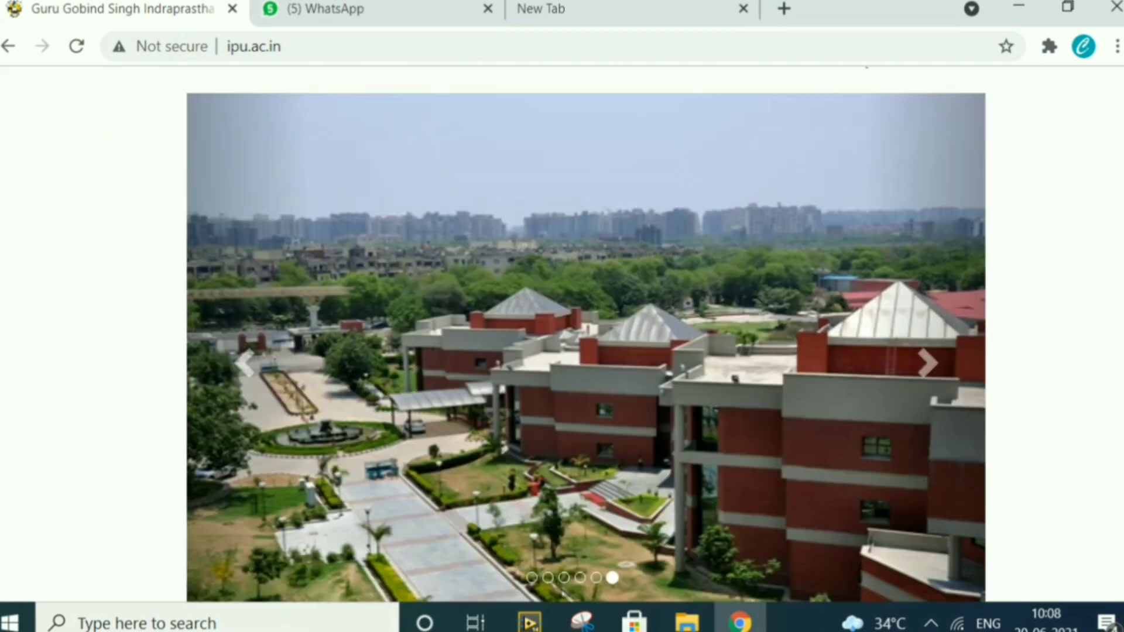
pyautogui.scroll(-9, 562, 351)
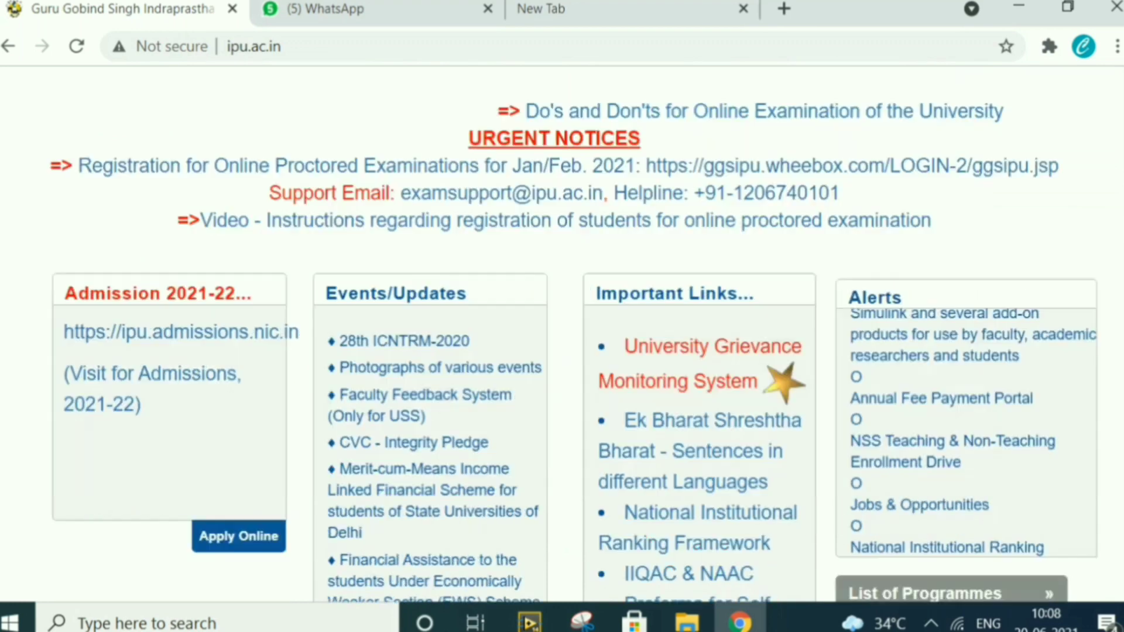
pyautogui.scroll(-2, 563, 351)
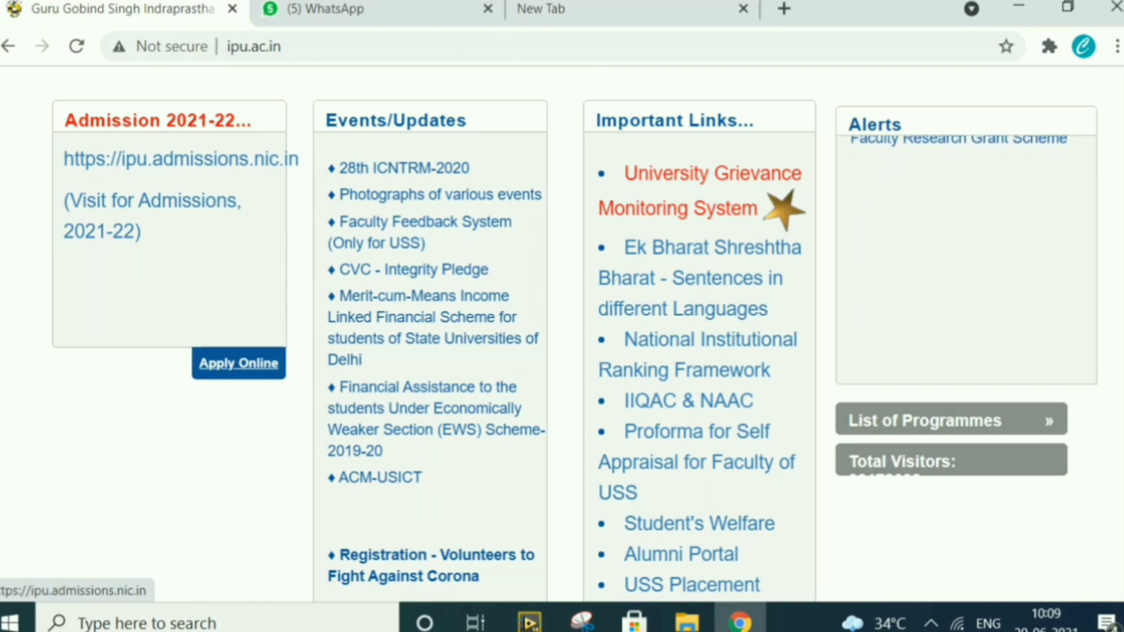
pyautogui.click(227, 362)
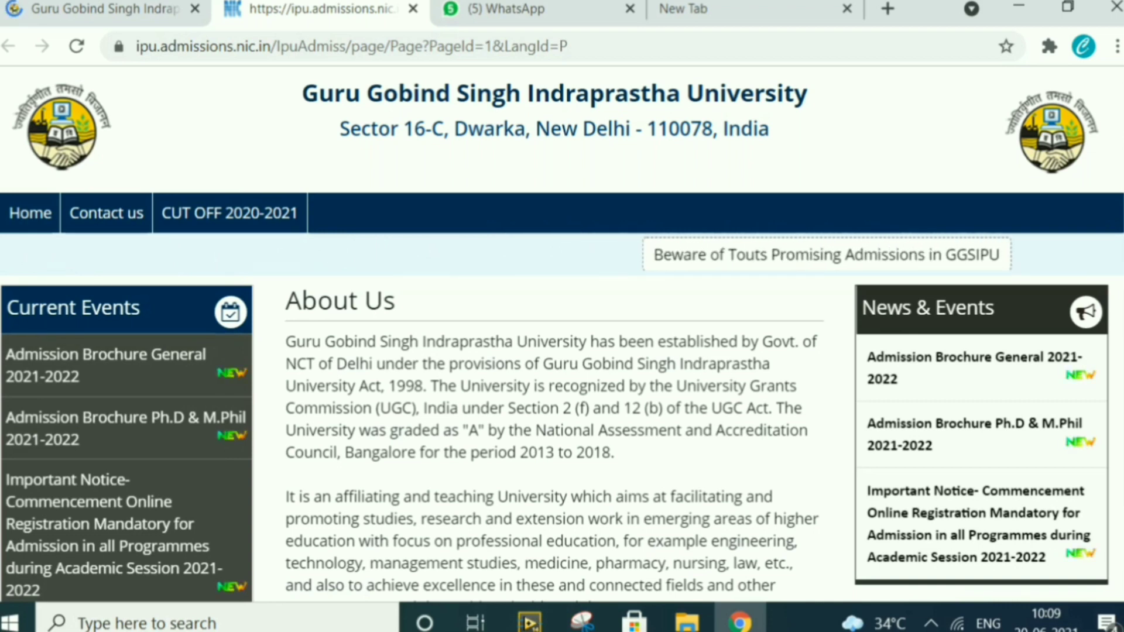
# - Open the new candidate sign-up form through Registration 2021 and agree to the Candidate's Consent terms
pyautogui.scroll(-5, 562, 333)
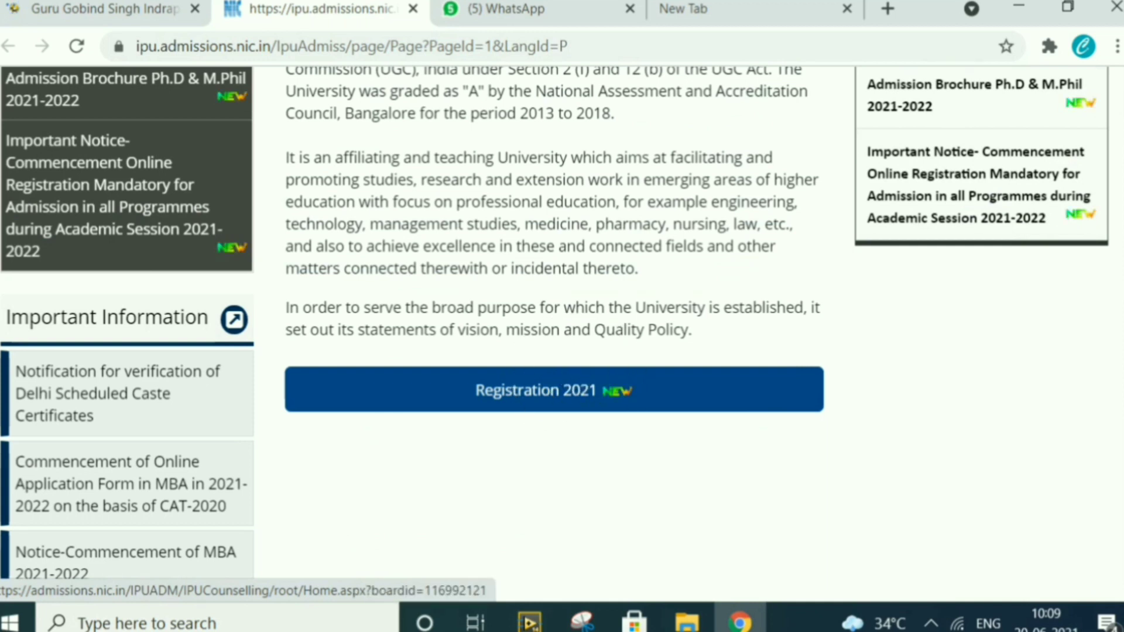
pyautogui.click(554, 390)
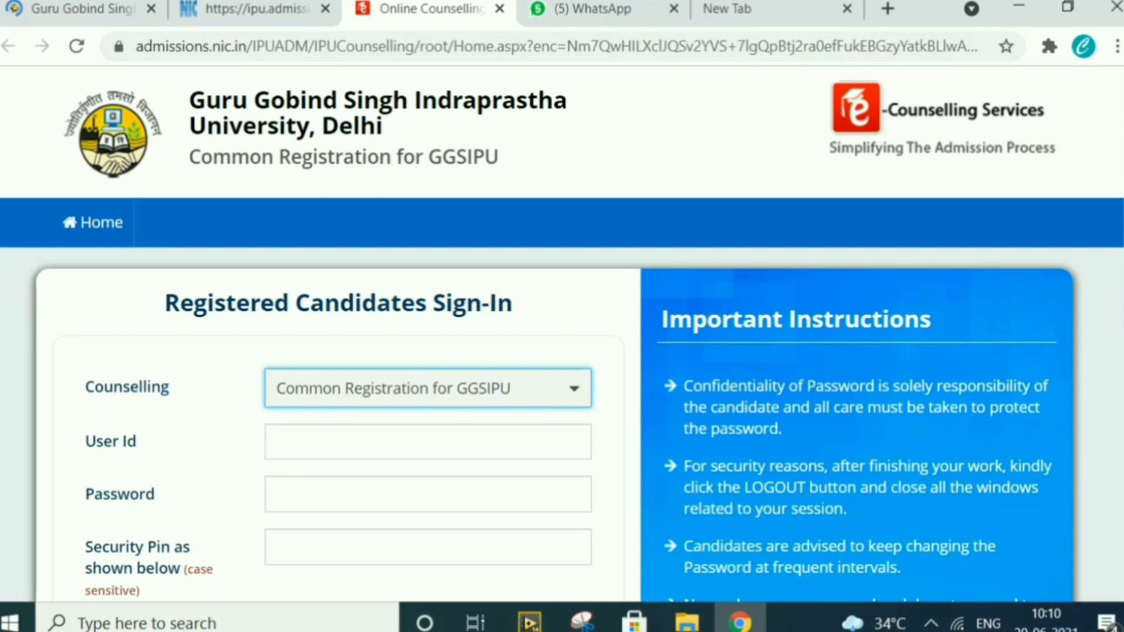
pyautogui.scroll(-5, 562, 334)
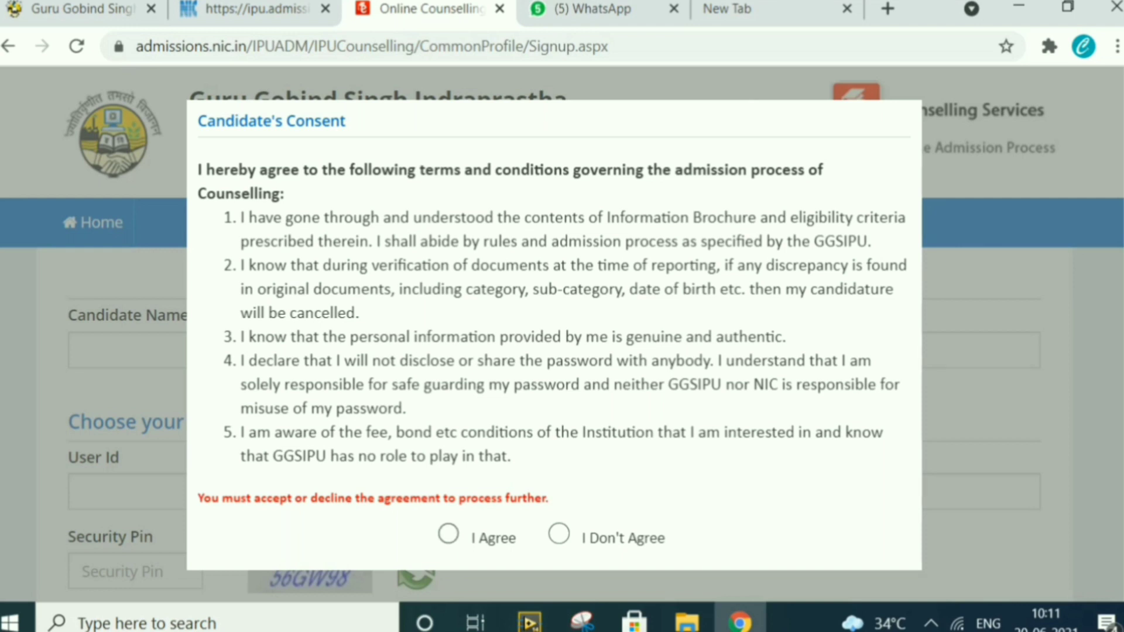
pyautogui.click(448, 534)
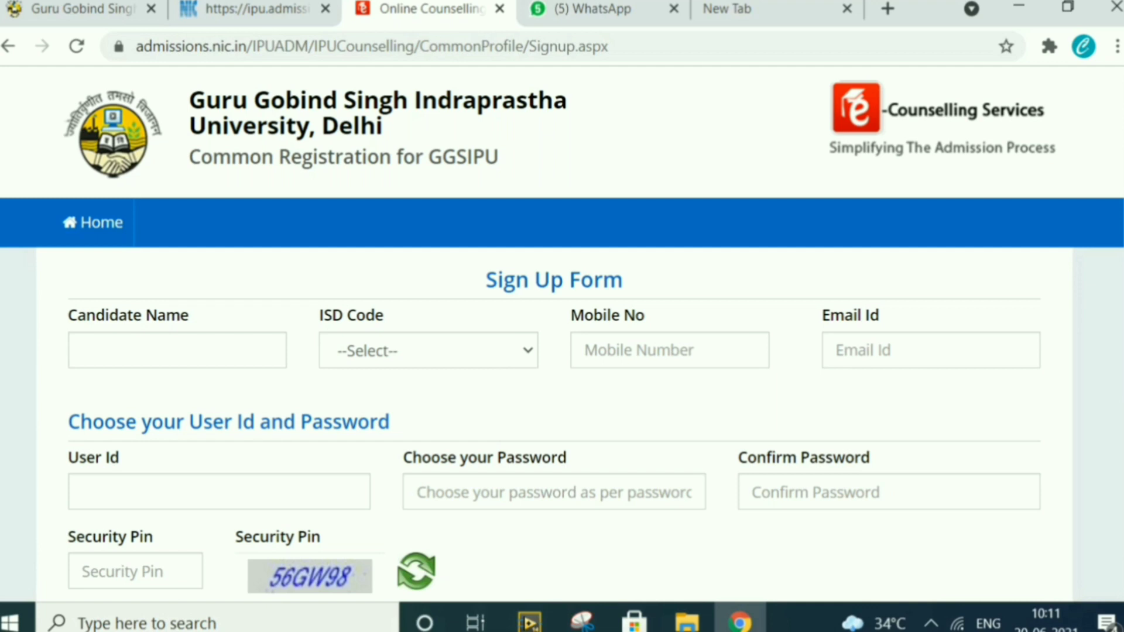
# - Set the ISD code in the sign-up form to India (91) and check the password requirements
pyautogui.scroll(-2, 562, 329)
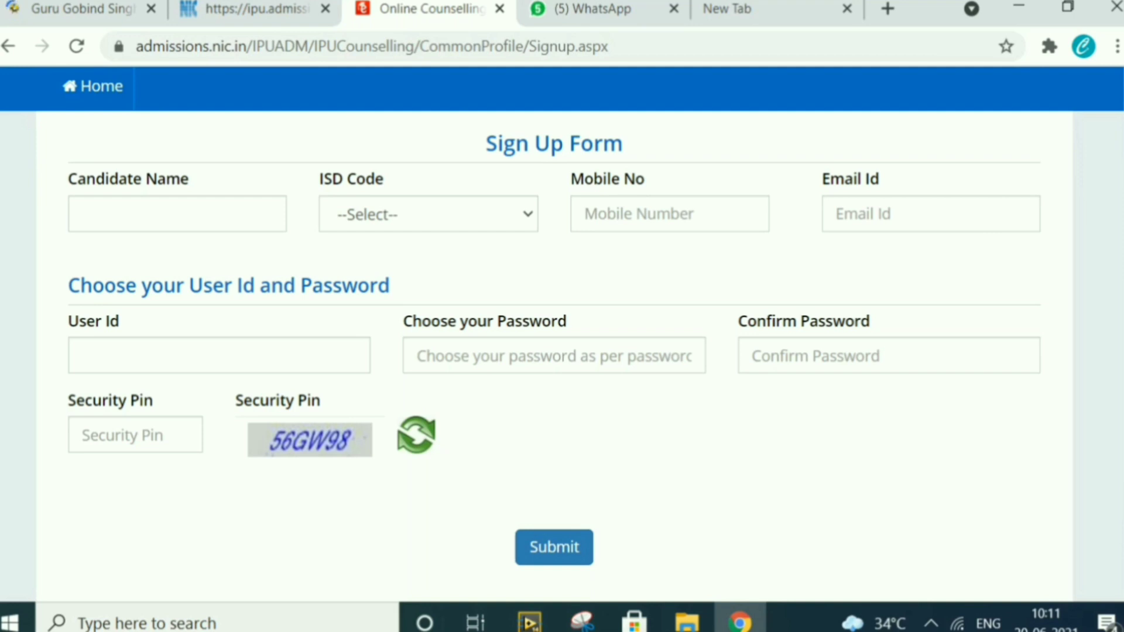
pyautogui.click(428, 214)
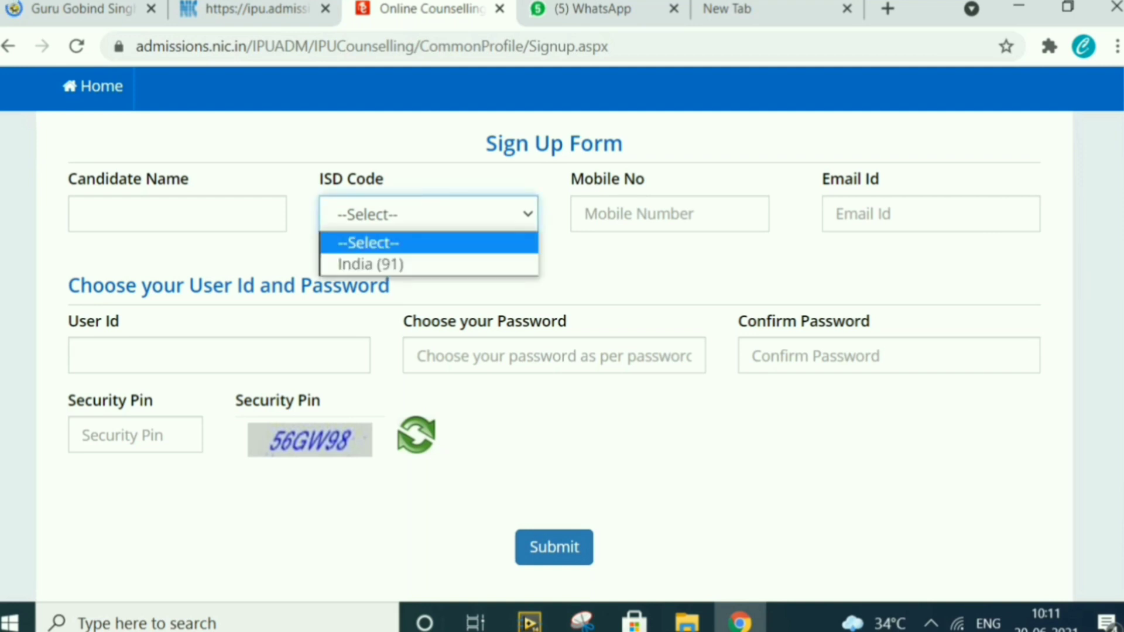
pyautogui.click(371, 264)
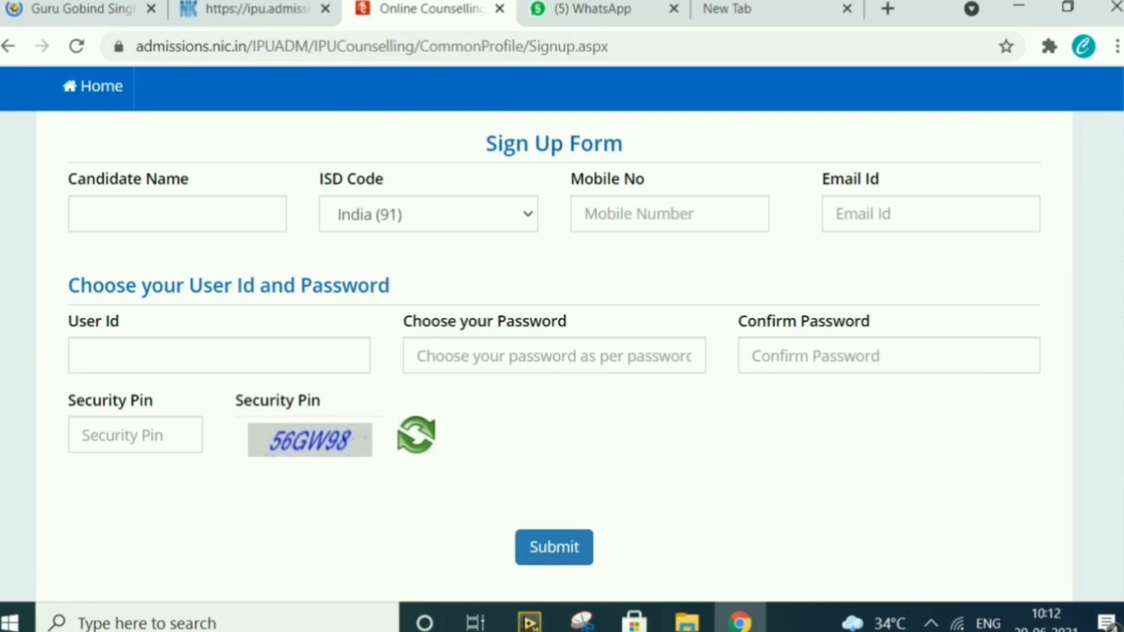
pyautogui.click(554, 356)
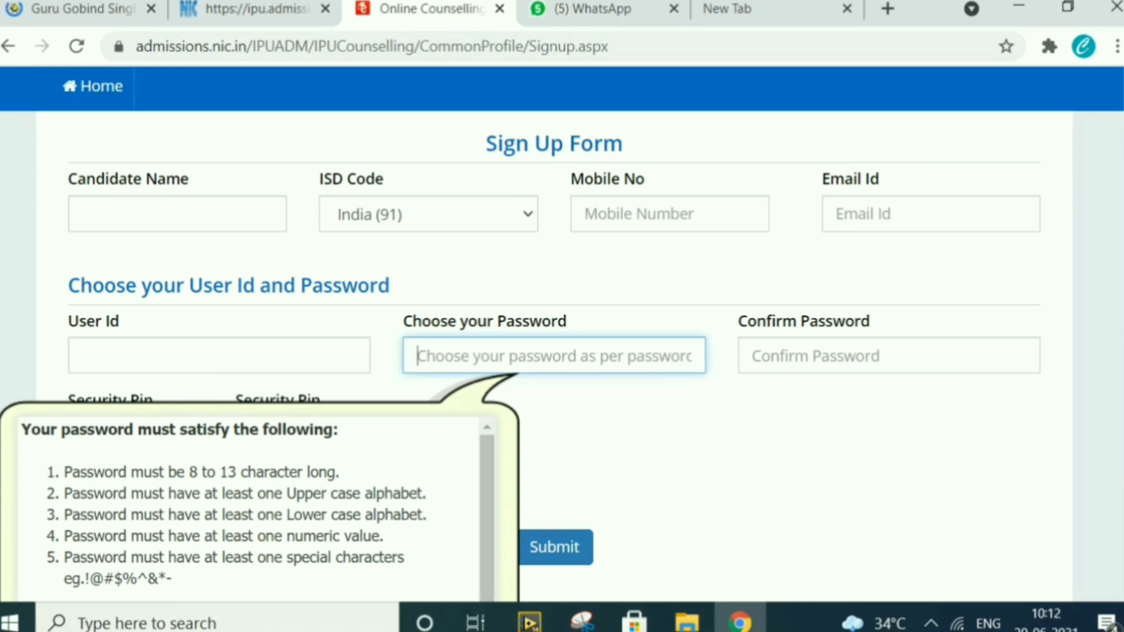
pyautogui.click(779, 463)
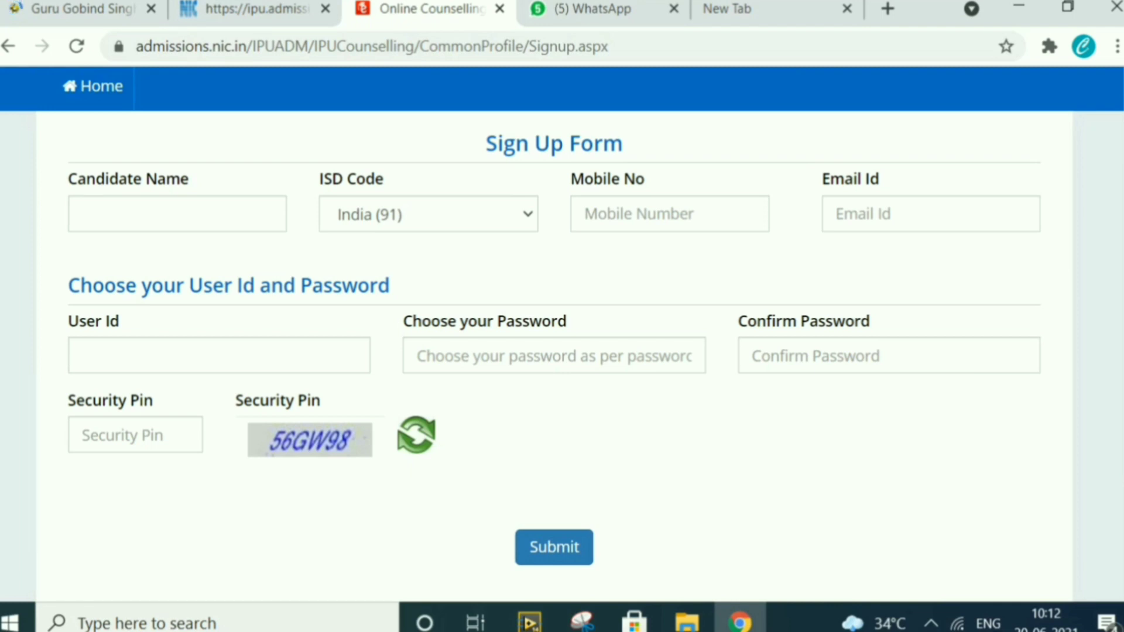
# - Submit the sign-up form with the candidate's contact details, user ID, password and security pin, and continue to the profile login
pyautogui.click(575, 545)
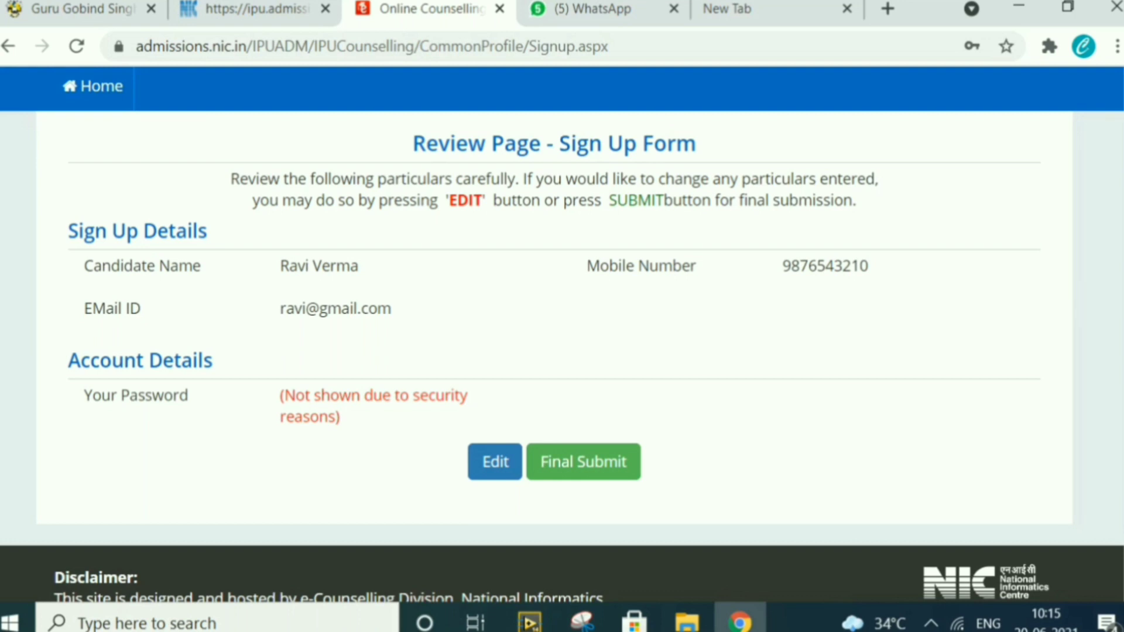
pyautogui.scroll(-1, 563, 340)
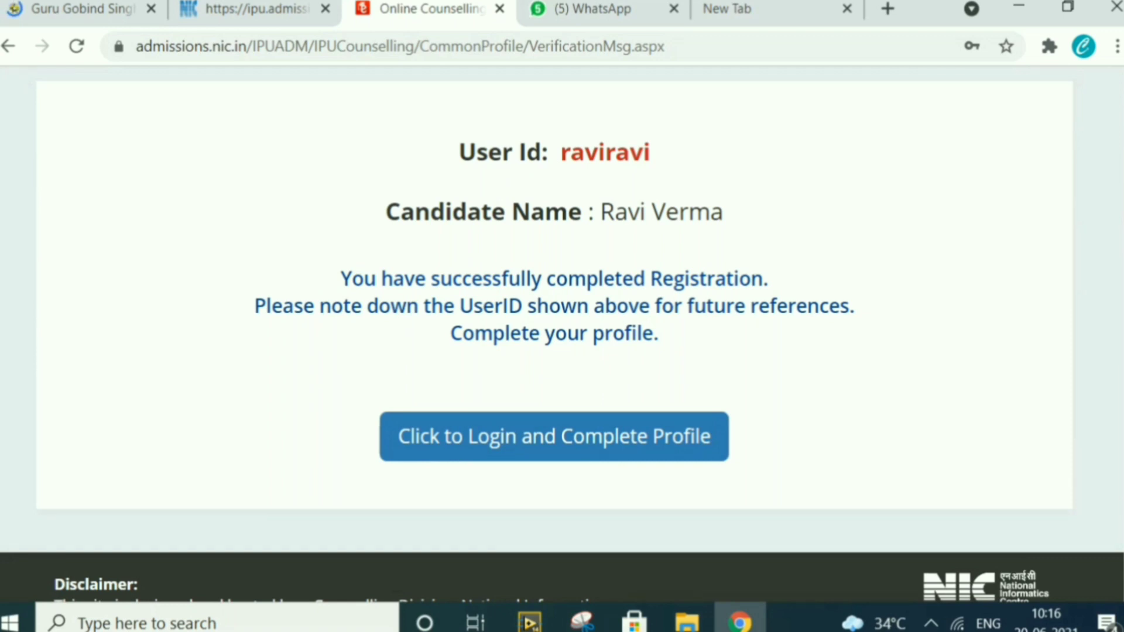
pyautogui.scroll(-2, 562, 334)
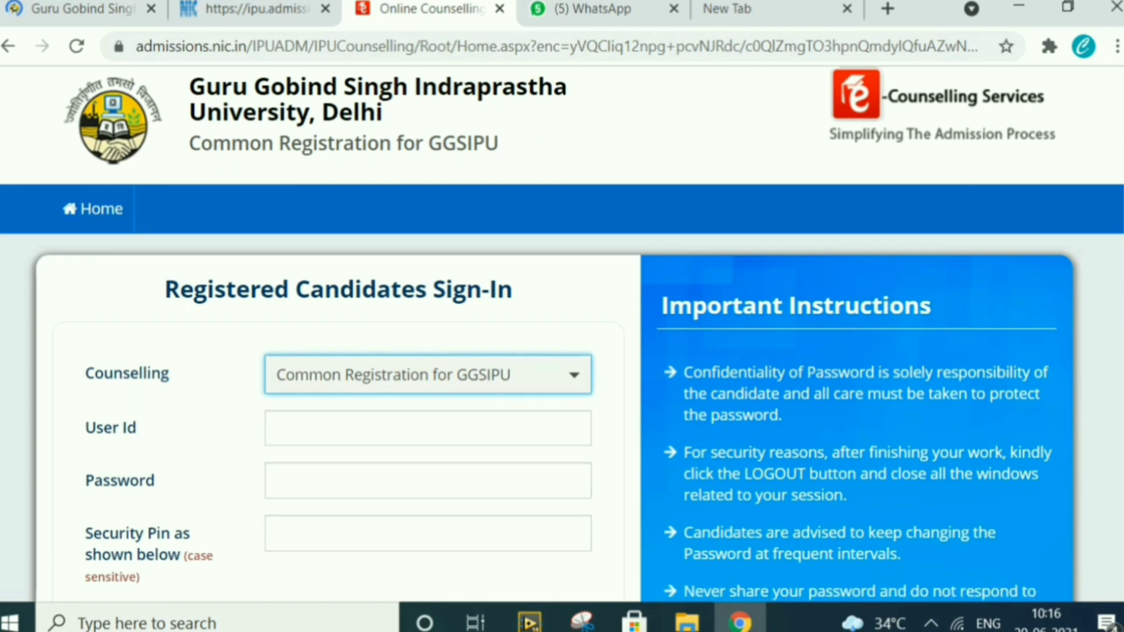
# - Sign in to Common Registration for GGSIPU with the candidate's user ID, password and security pin
pyautogui.scroll(-1, 562, 334)
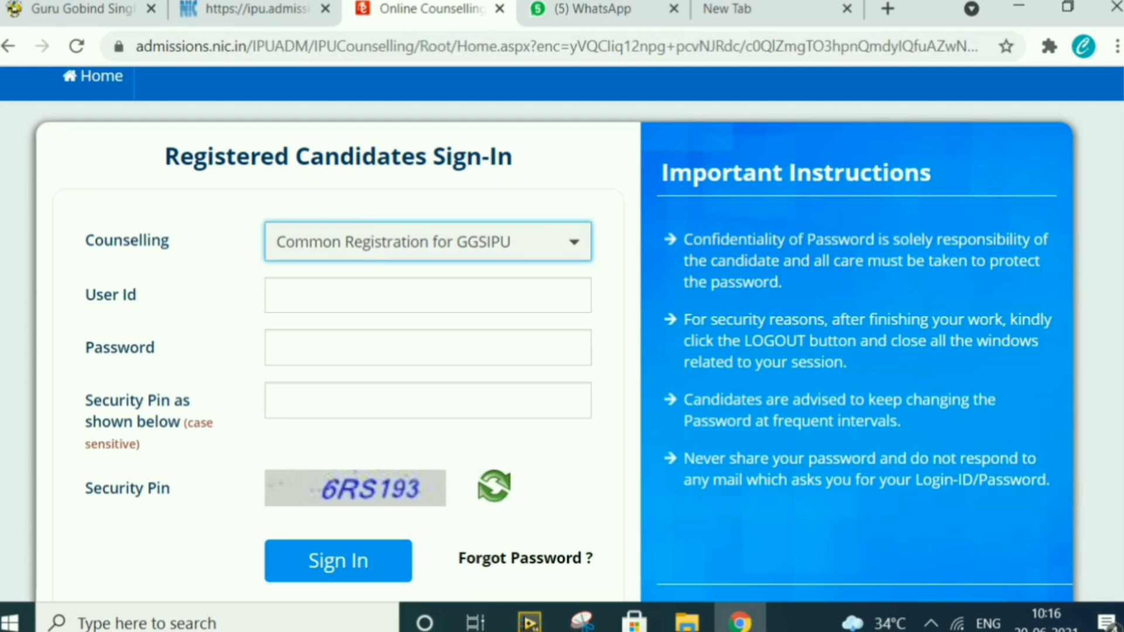
pyautogui.click(428, 295)
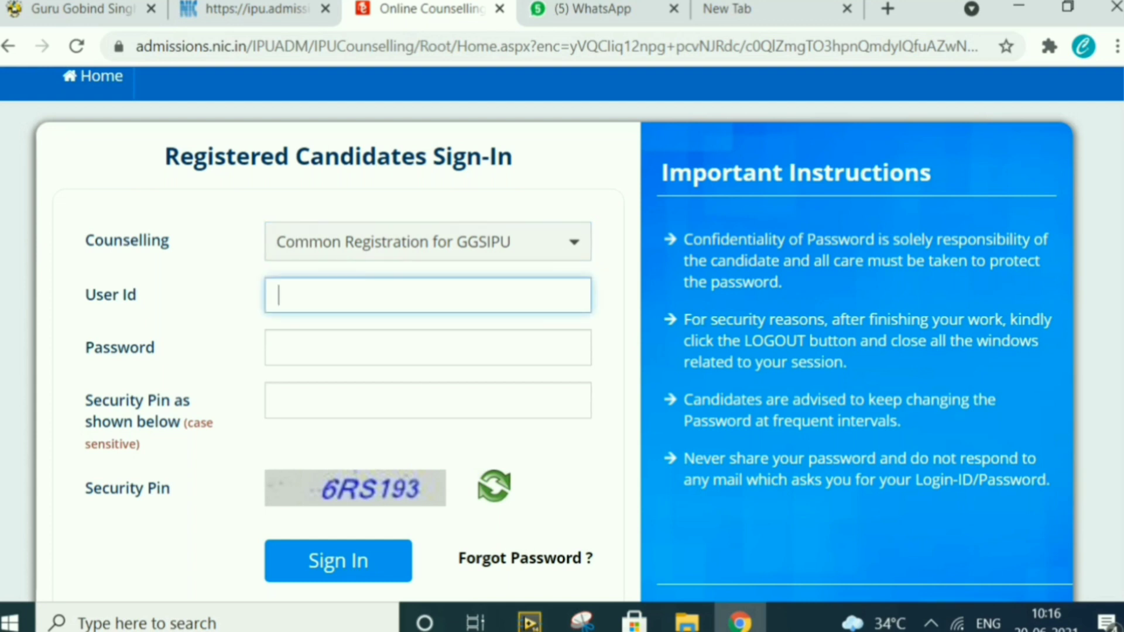
pyautogui.click(427, 348)
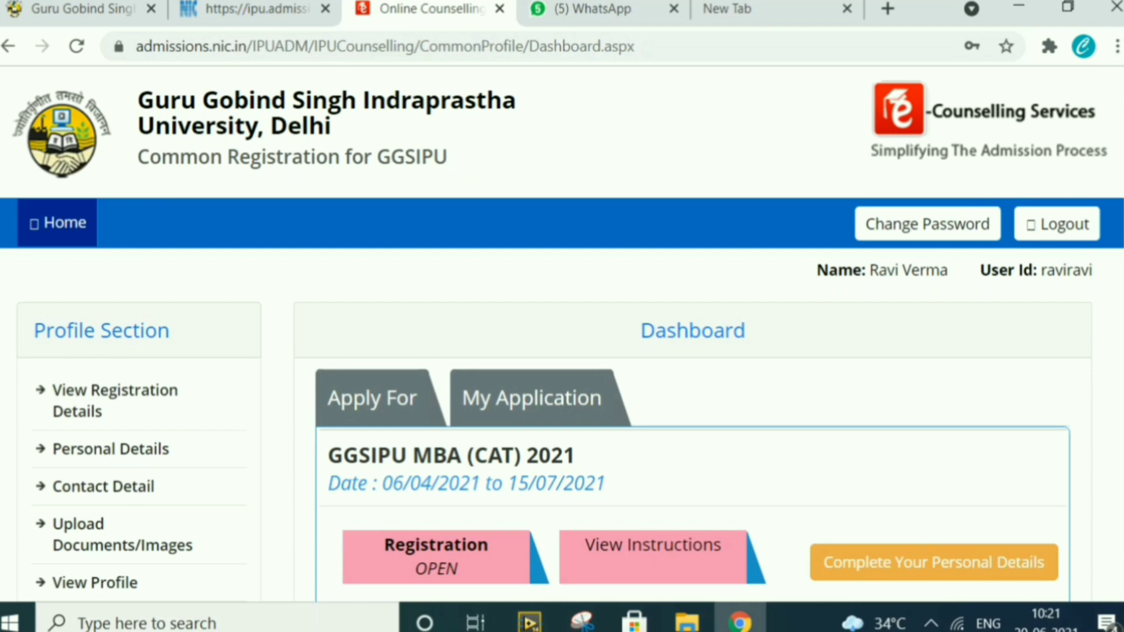
# - Check the My Application section of the dashboard and return to the Apply For list
pyautogui.scroll(-3, 562, 339)
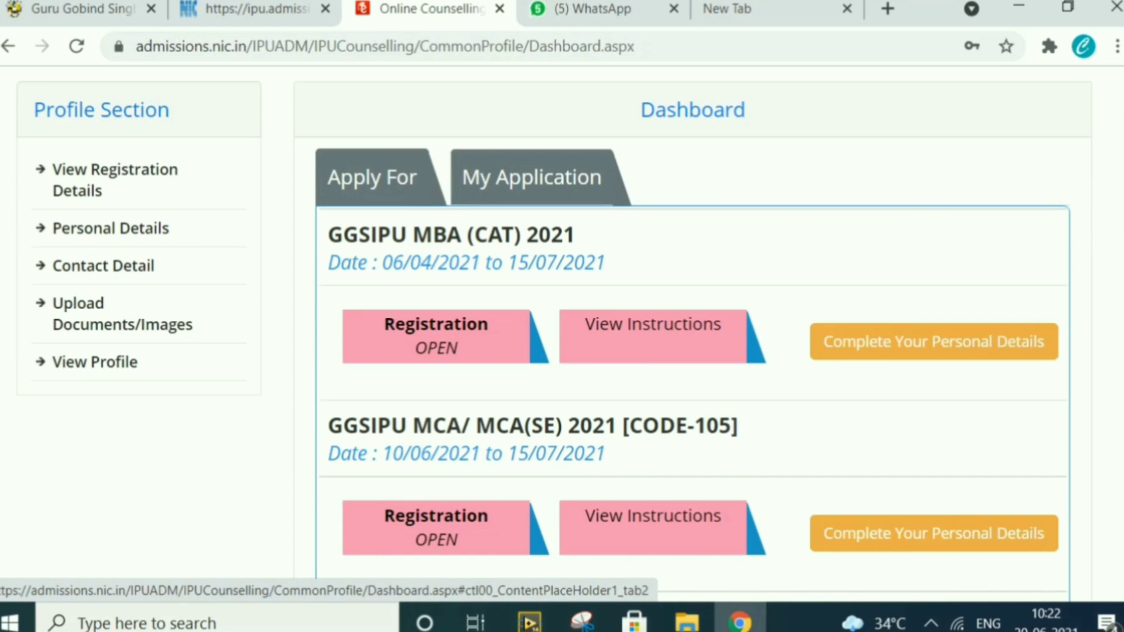
pyautogui.click(532, 178)
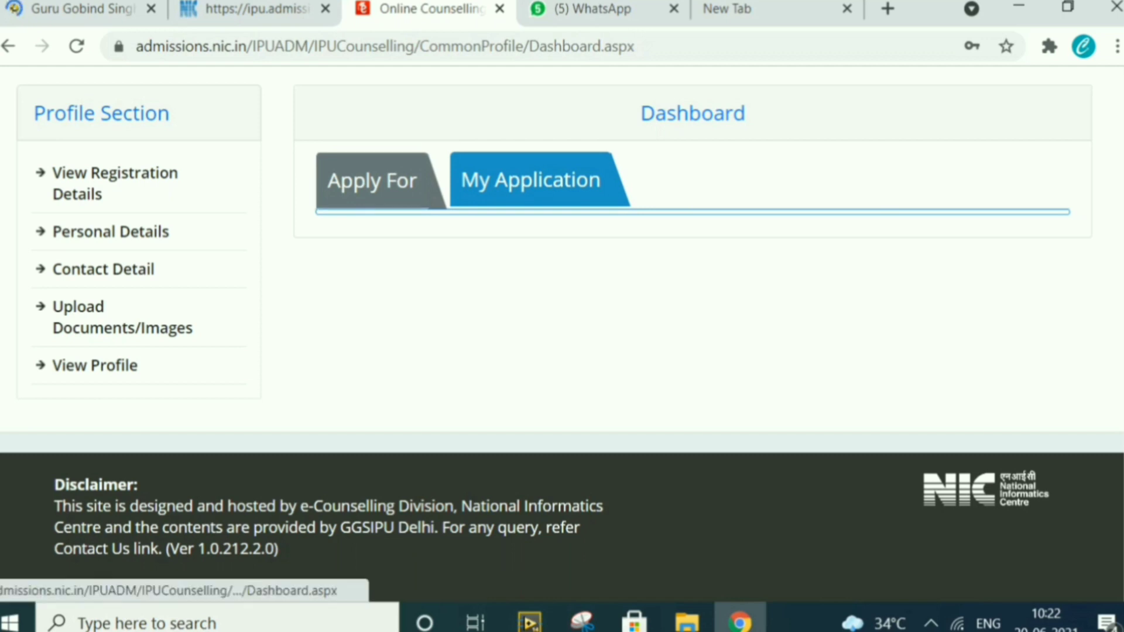
pyautogui.click(372, 180)
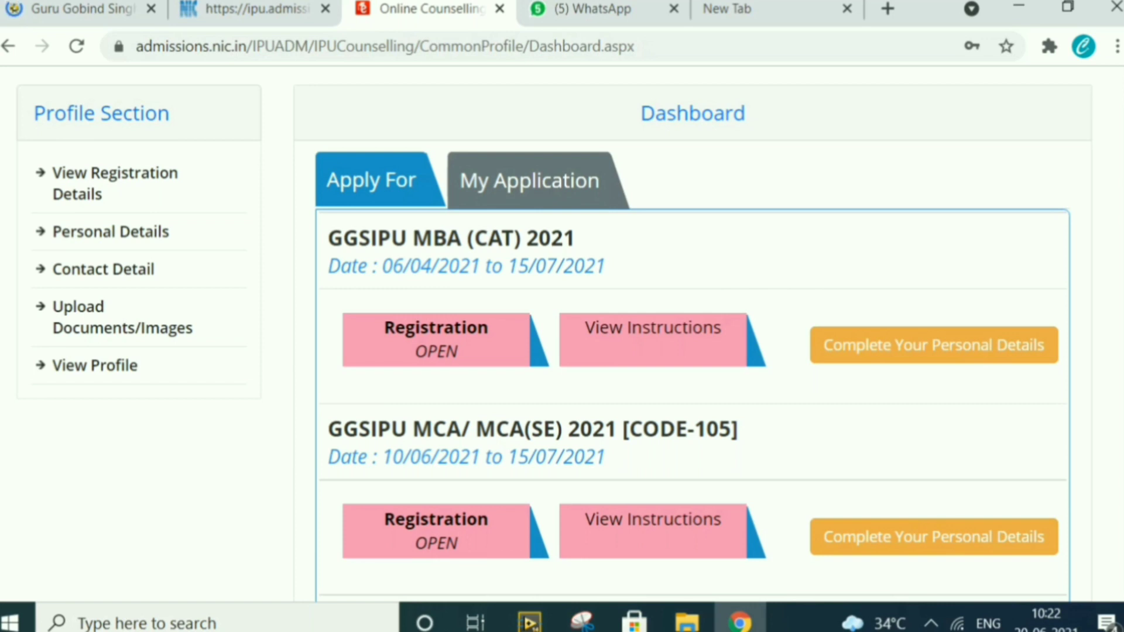
# - Open the personal details form from the GGSIPU BBA & Allied Programmes 2021 [CET CODE-125] entry
pyautogui.scroll(-1, 563, 334)
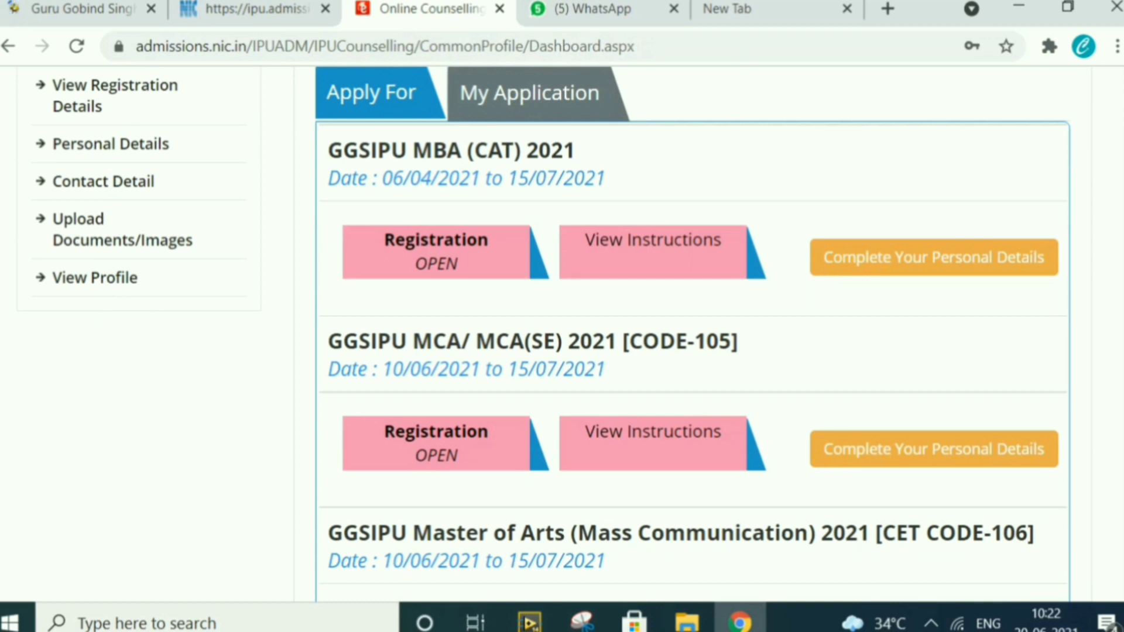
pyautogui.scroll(-1, 562, 334)
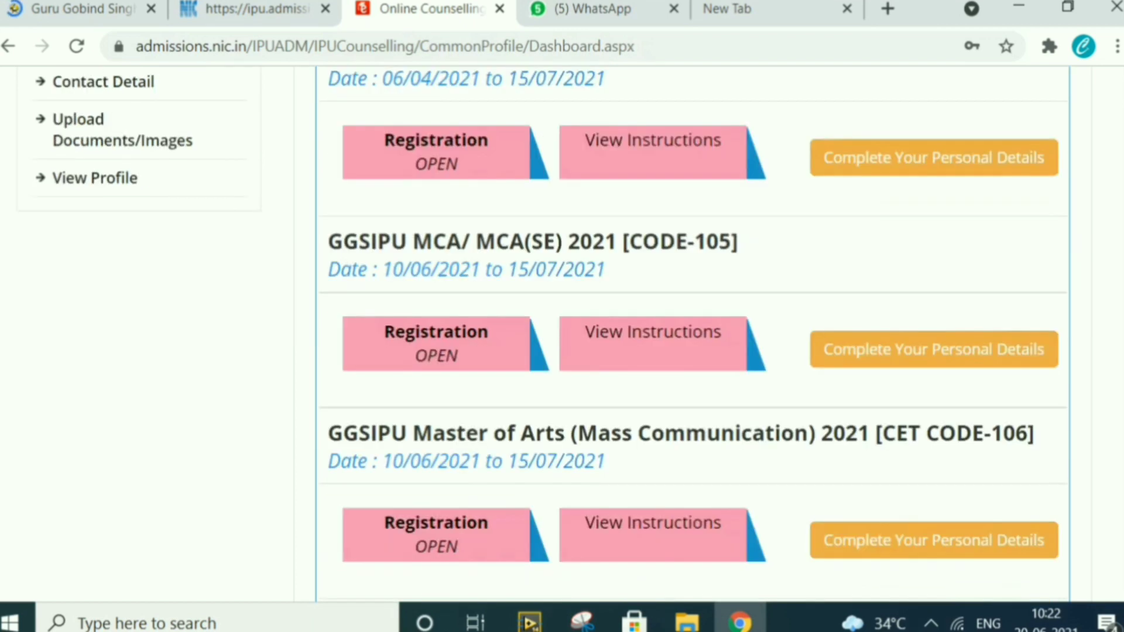
pyautogui.scroll(-1, 691, 334)
pyautogui.scroll(-1, 691, 334)
pyautogui.scroll(-10, 691, 333)
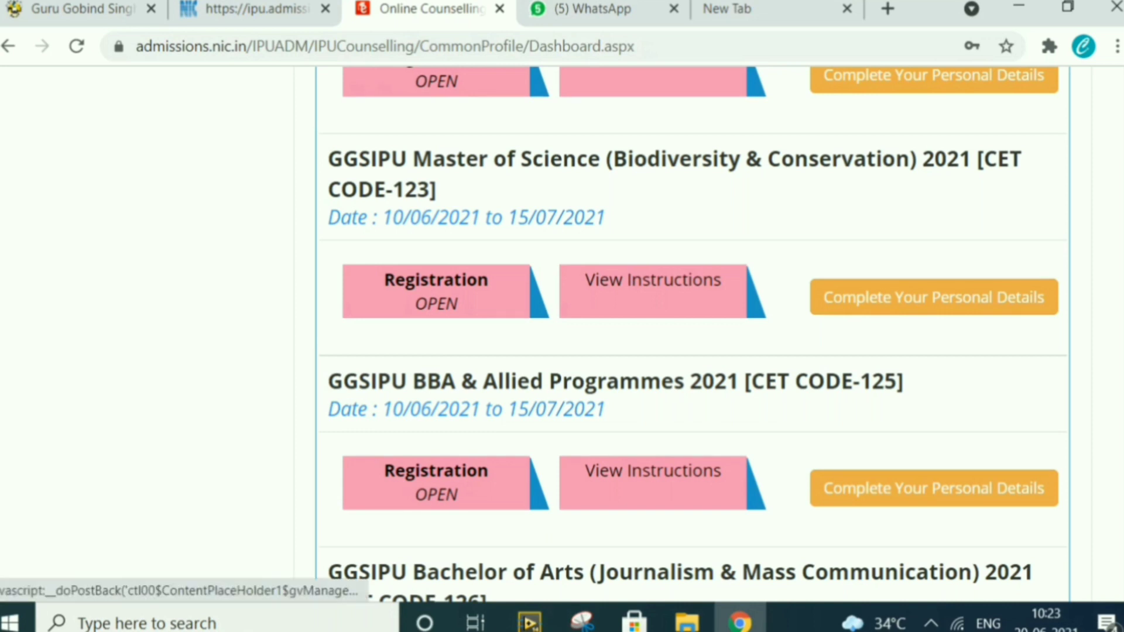
pyautogui.click(934, 488)
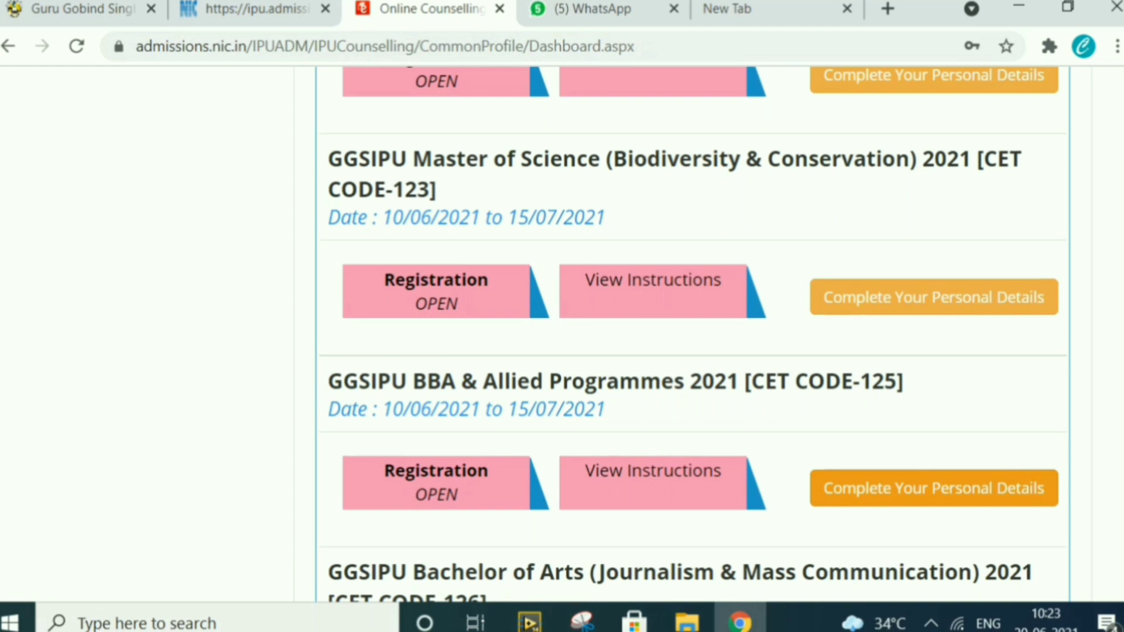
pyautogui.click(934, 489)
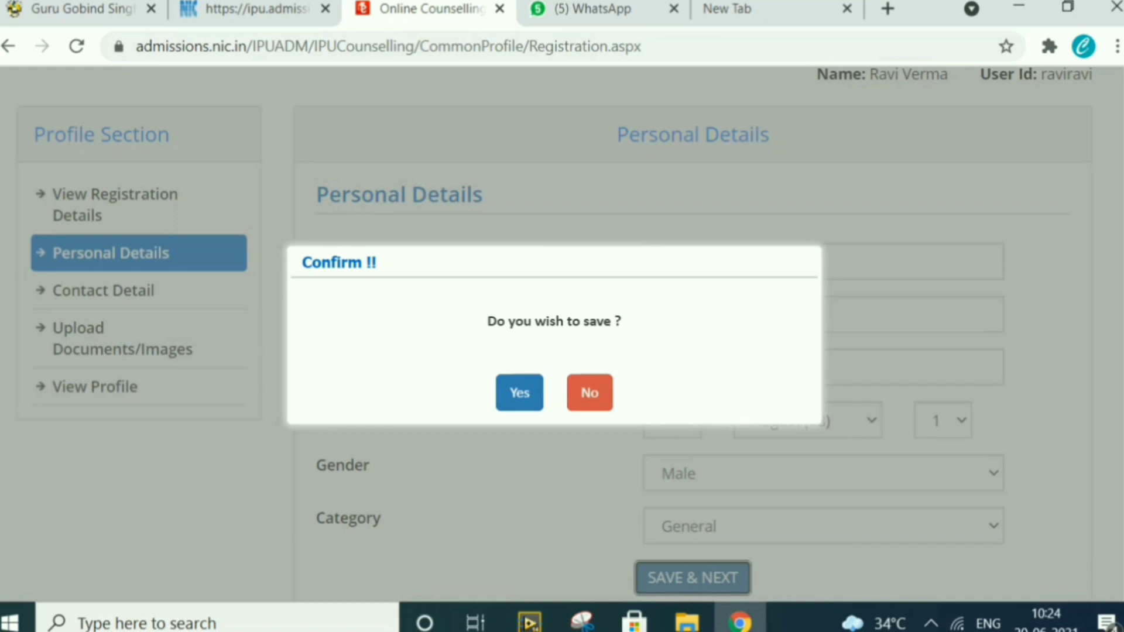
# - Save the candidate's personal details with gender Male and category General
pyautogui.press('Return')
pyautogui.scroll(10, 563, 334)
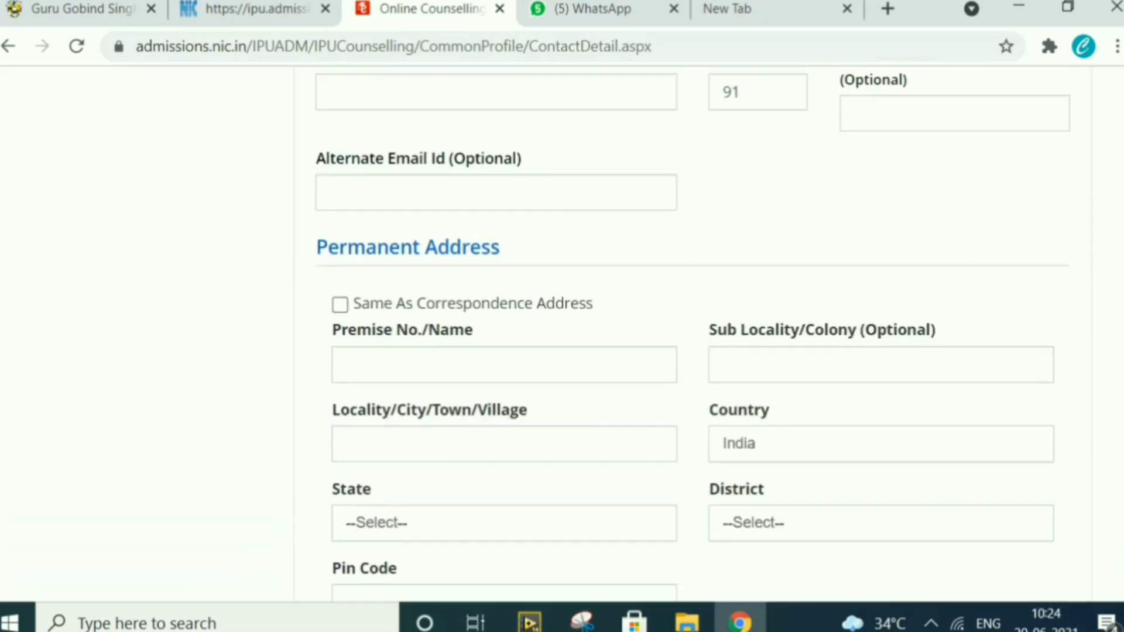
# - Fill in the candidate's correspondence address, including state, district and postal code, and save the contact details
pyautogui.scroll(-2, 562, 334)
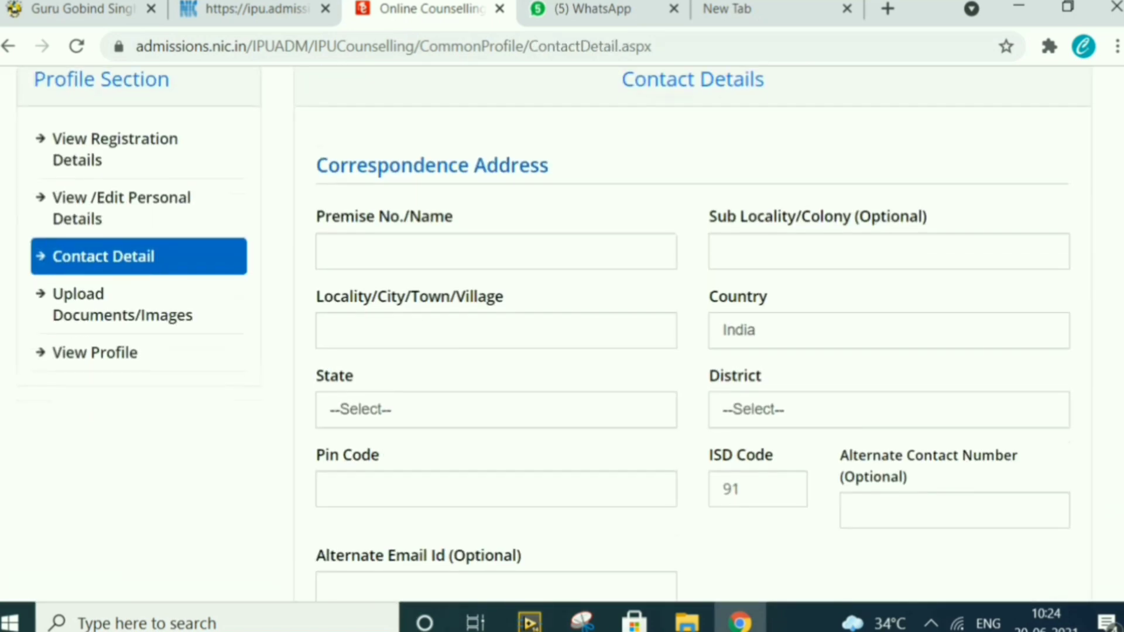
pyautogui.scroll(1, 563, 334)
pyautogui.scroll(-1, 562, 334)
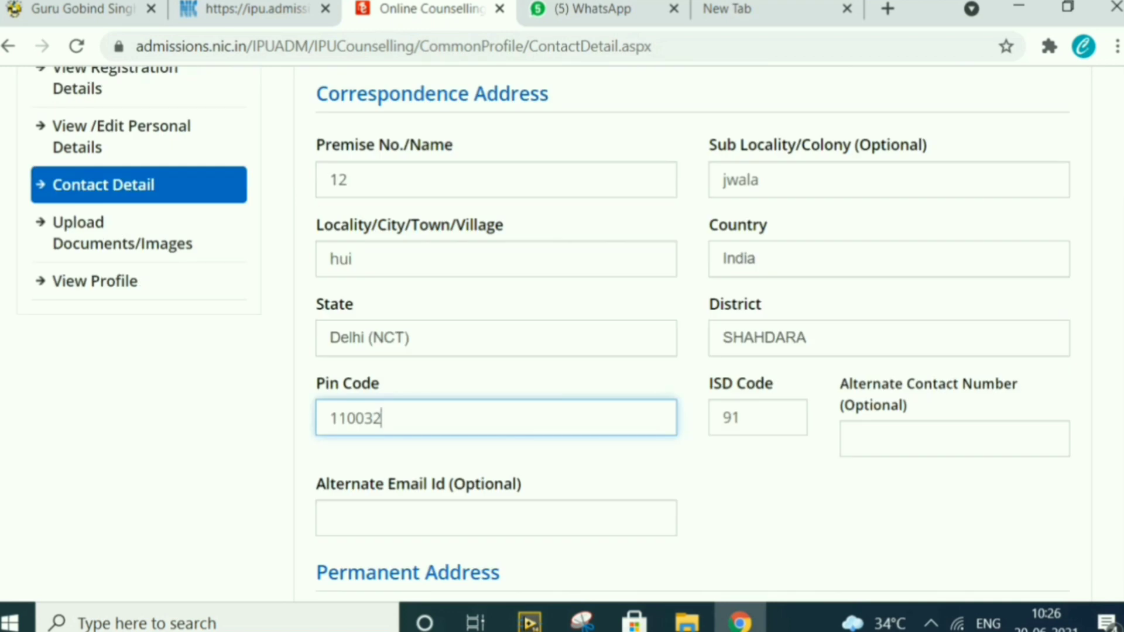
pyautogui.scroll(-8, 691, 333)
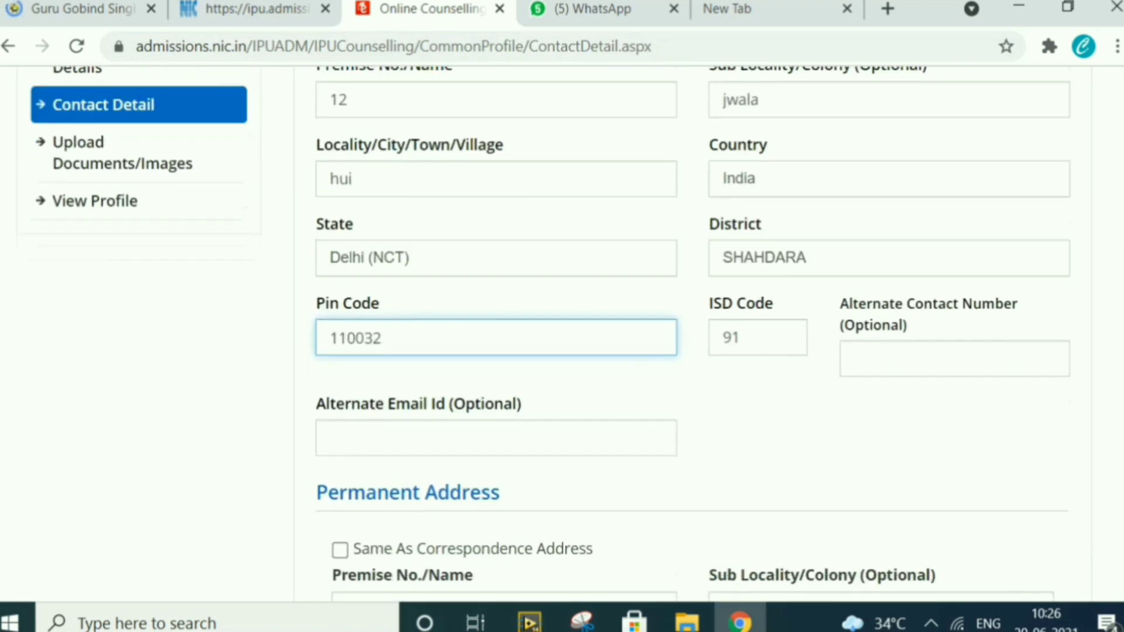
pyautogui.scroll(1, 562, 337)
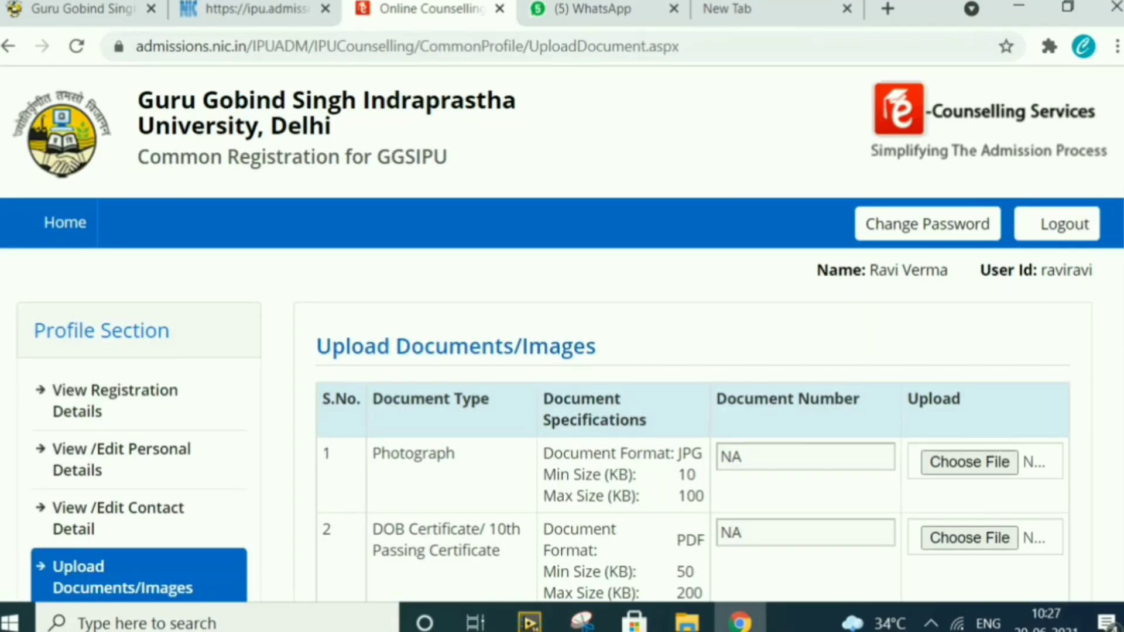
# - Mark the DOB Certificate/10th Passing Certificate as self verified and save the uploaded documents
pyautogui.scroll(-3, 562, 334)
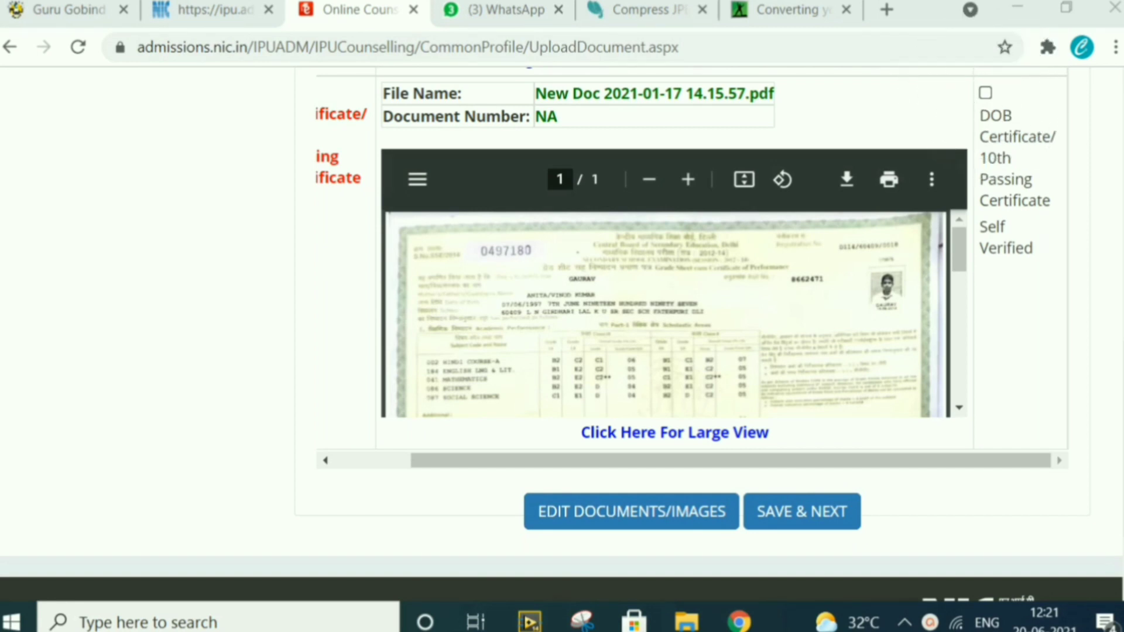
pyautogui.click(986, 92)
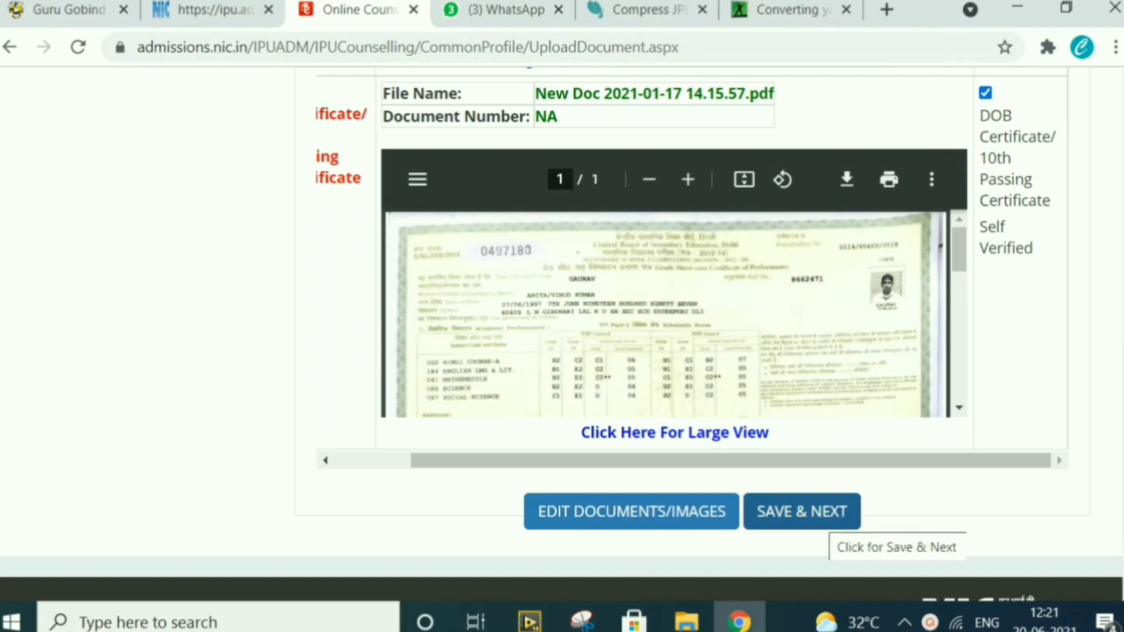
pyautogui.click(828, 518)
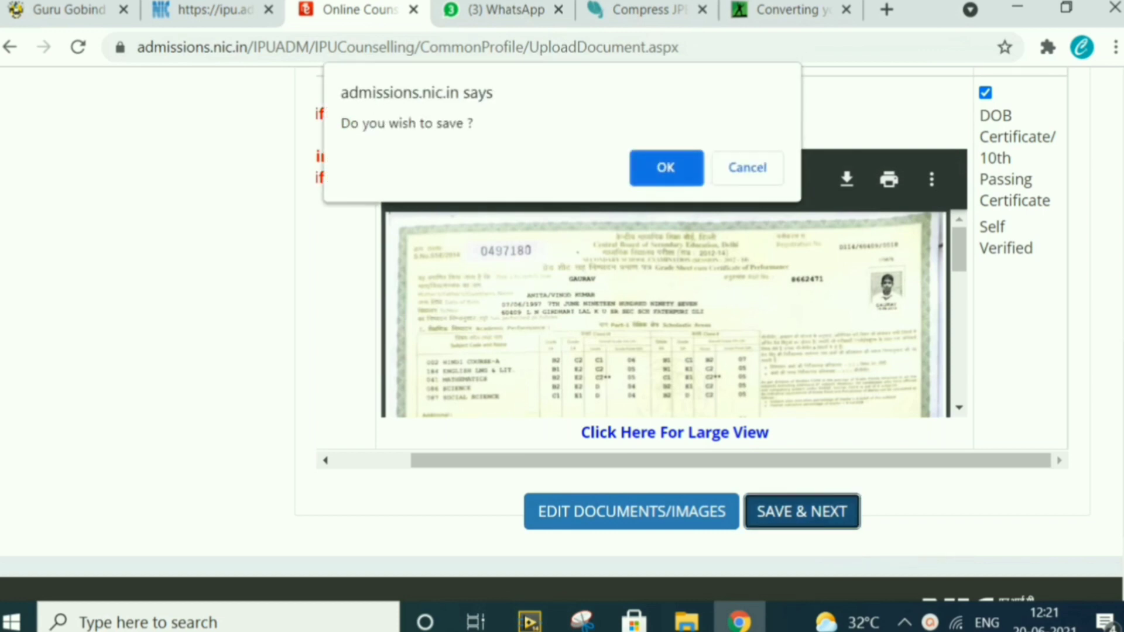
pyautogui.press('Return')
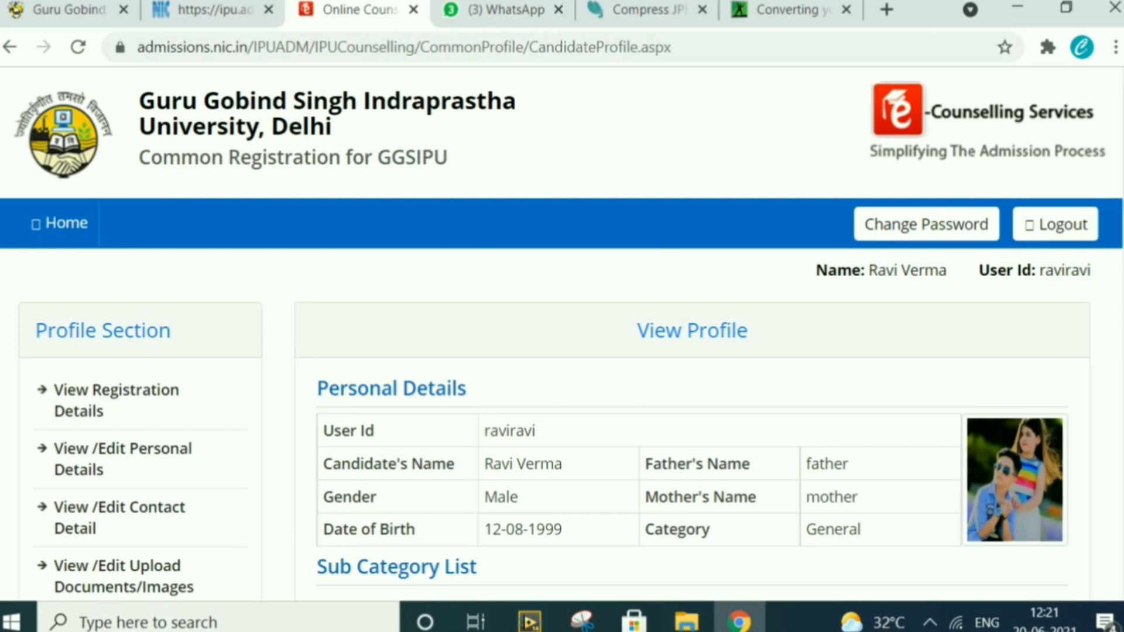
# - Review the saved profile and start the GGSIPU BBA & Allied Programmes 2021 [CET CODE-125] application from the dashboard
pyautogui.scroll(-8, 562, 333)
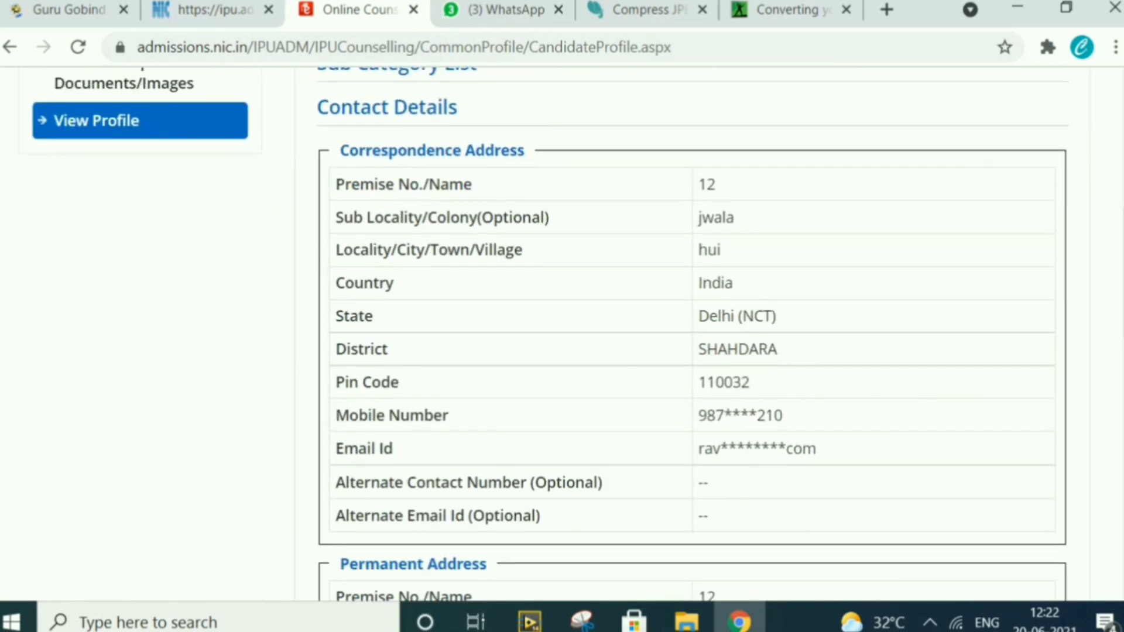
pyautogui.scroll(-10, 692, 334)
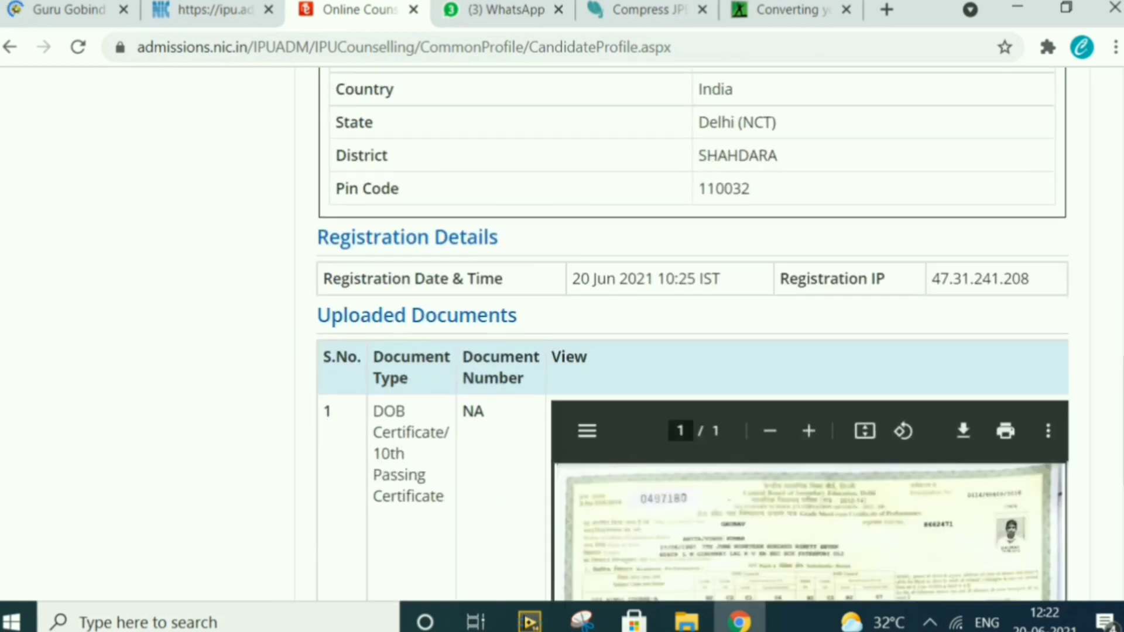
pyautogui.scroll(-3, 693, 334)
pyautogui.scroll(-4, 692, 334)
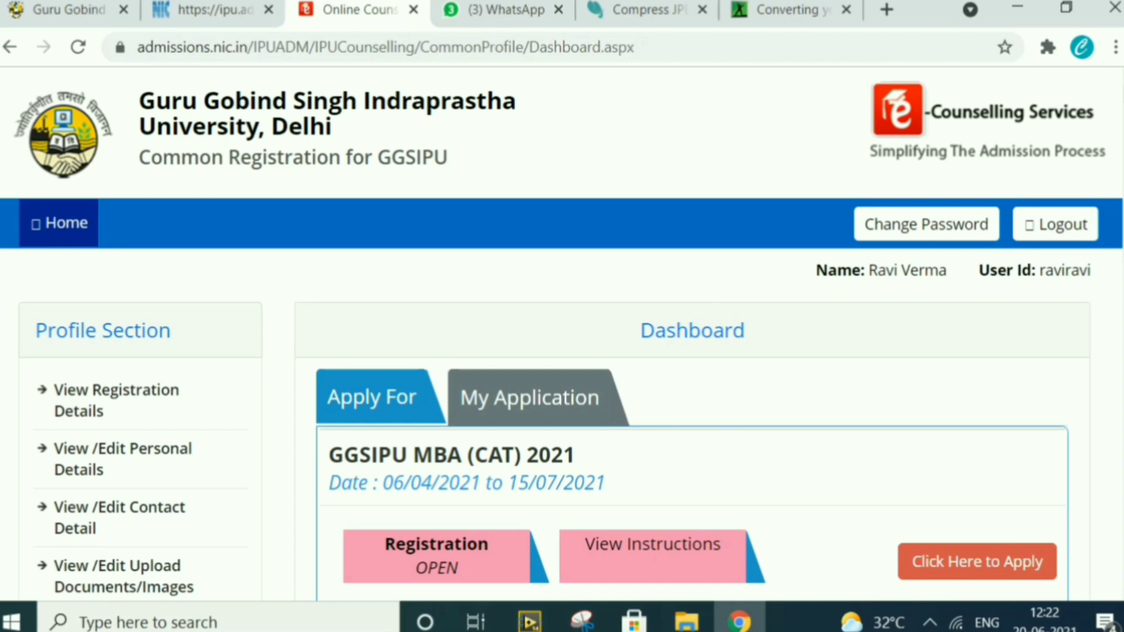
pyautogui.scroll(-8, 562, 334)
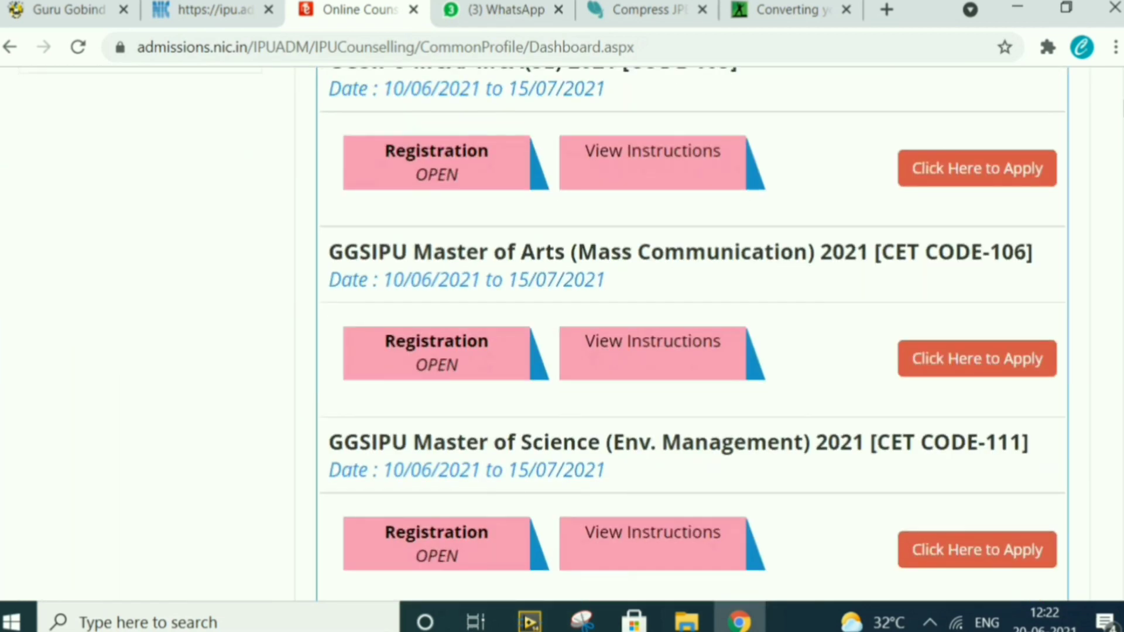
pyautogui.scroll(-7, 562, 334)
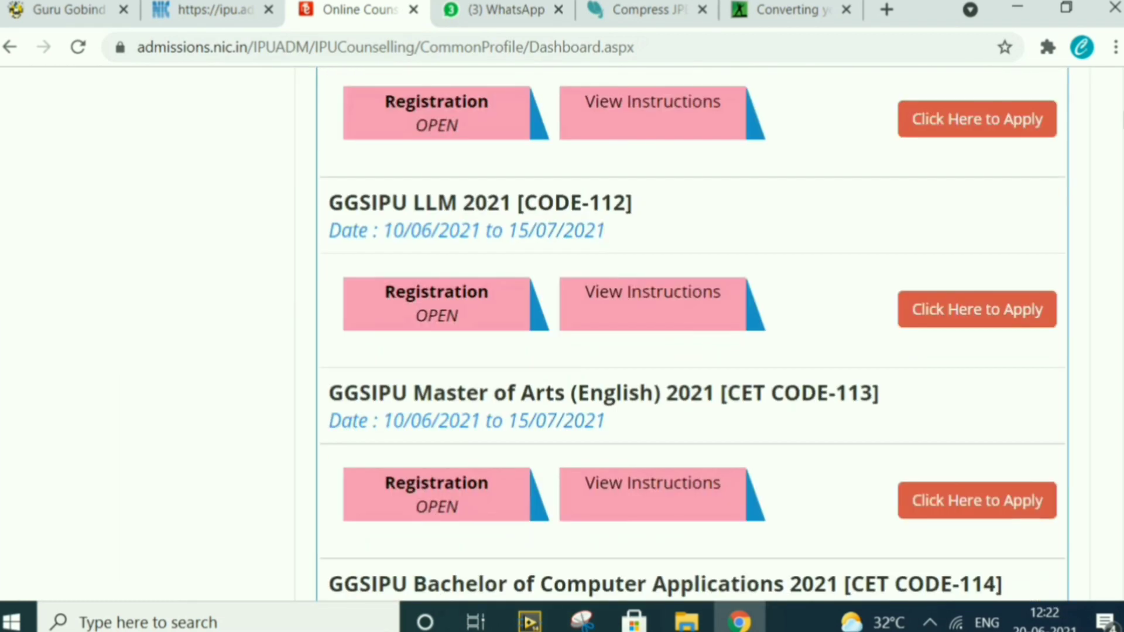
pyautogui.scroll(-6, 562, 334)
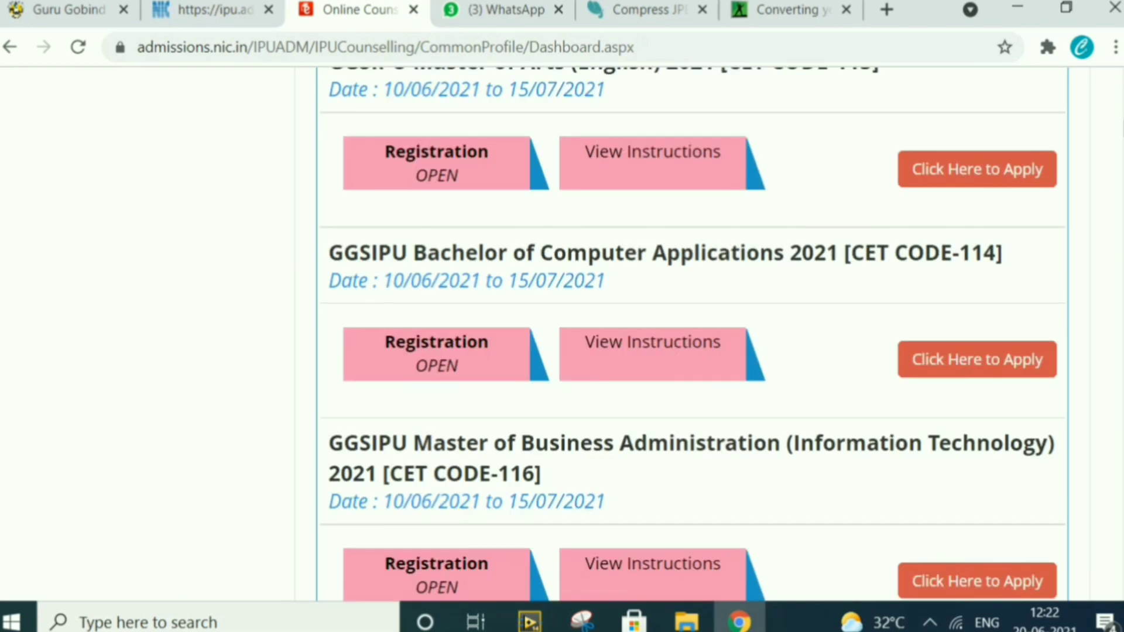
pyautogui.scroll(-10, 562, 333)
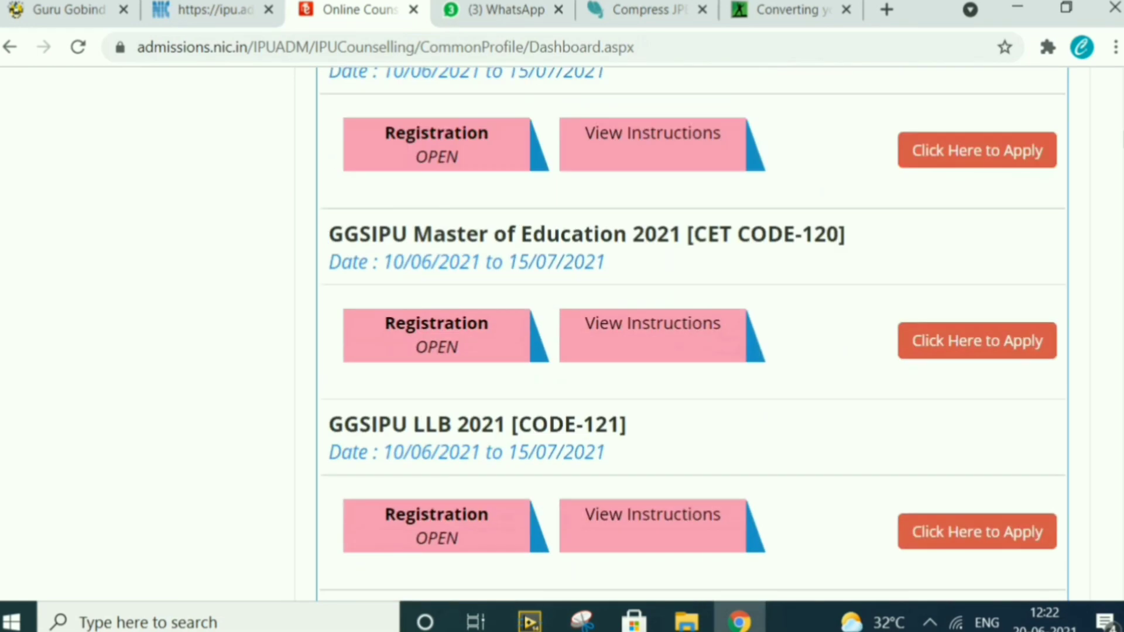
pyautogui.scroll(-5, 562, 334)
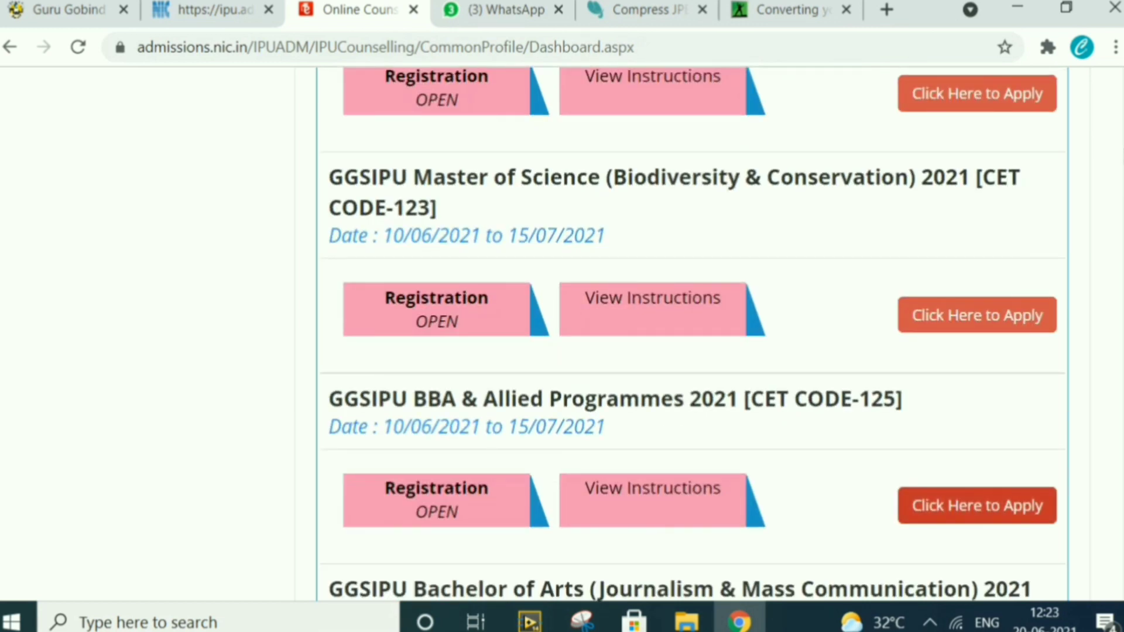
pyautogui.click(977, 506)
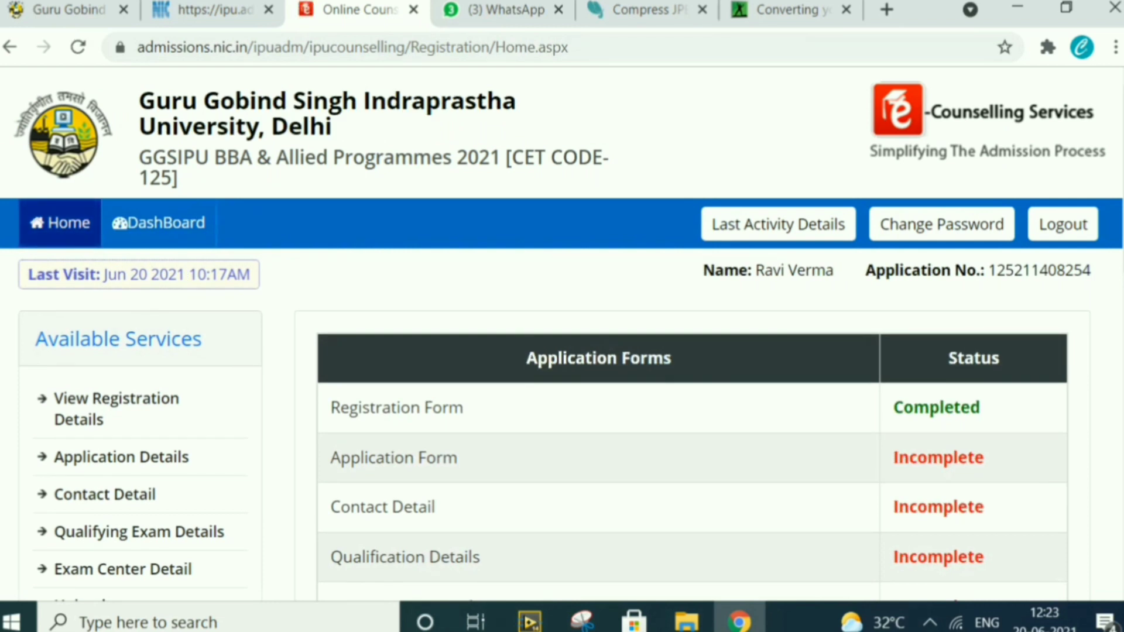
# - Check the status list of the BBA application forms and open the application details form
pyautogui.scroll(-4, 562, 334)
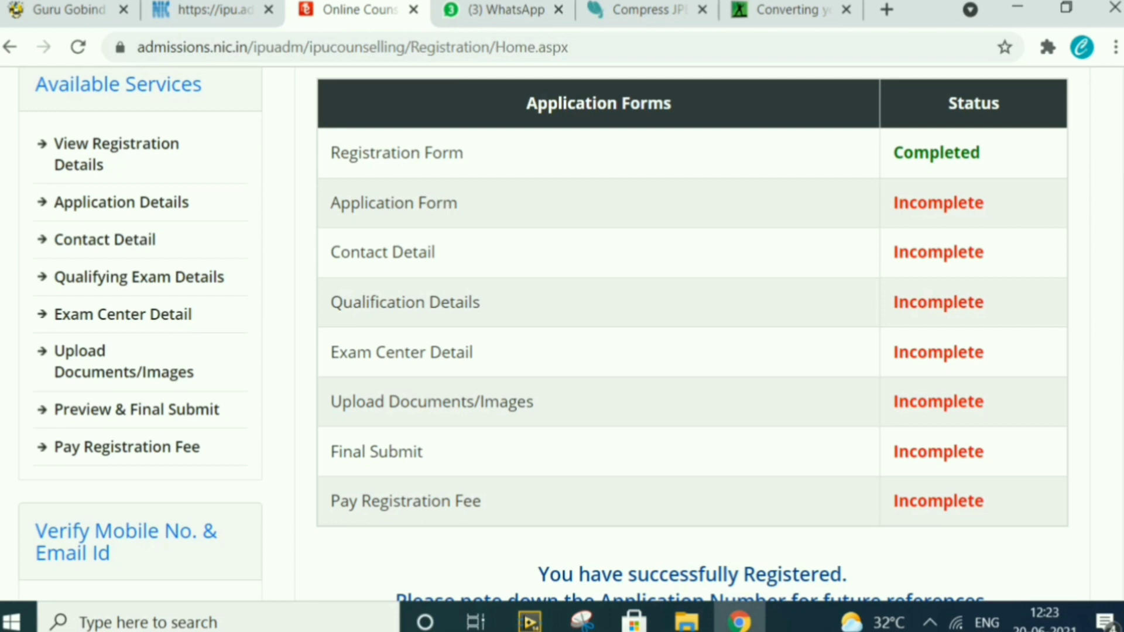
pyautogui.scroll(-4, 562, 328)
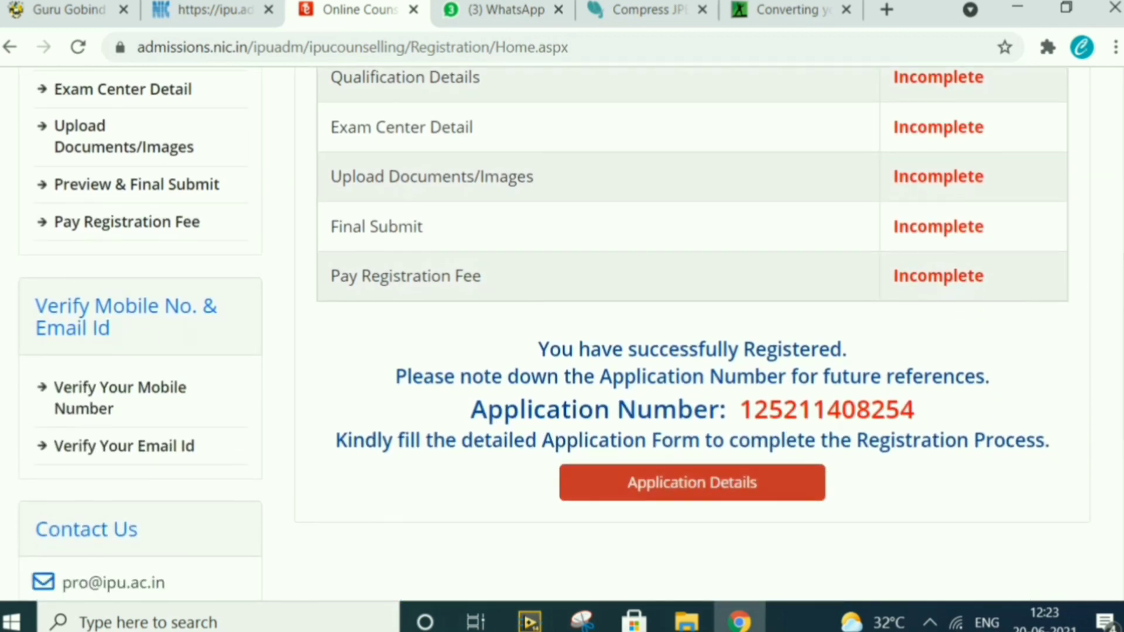
pyautogui.click(692, 483)
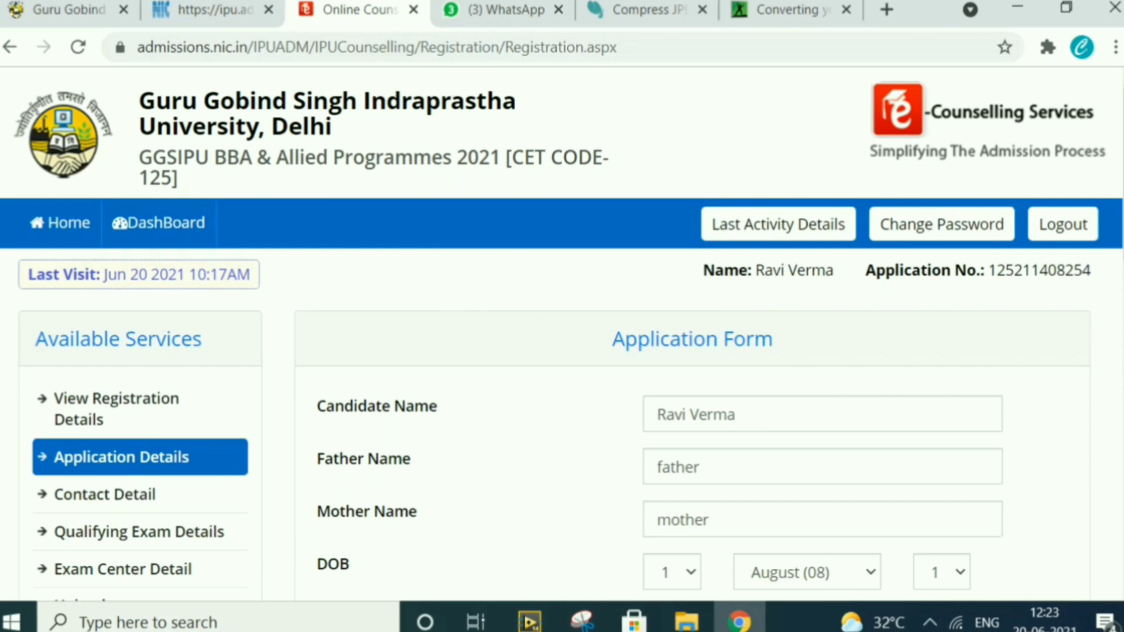
# - Set the qualifying exam region to Delhi (NCT), the religion to HINDUISM and the category to General
pyautogui.scroll(-8, 563, 333)
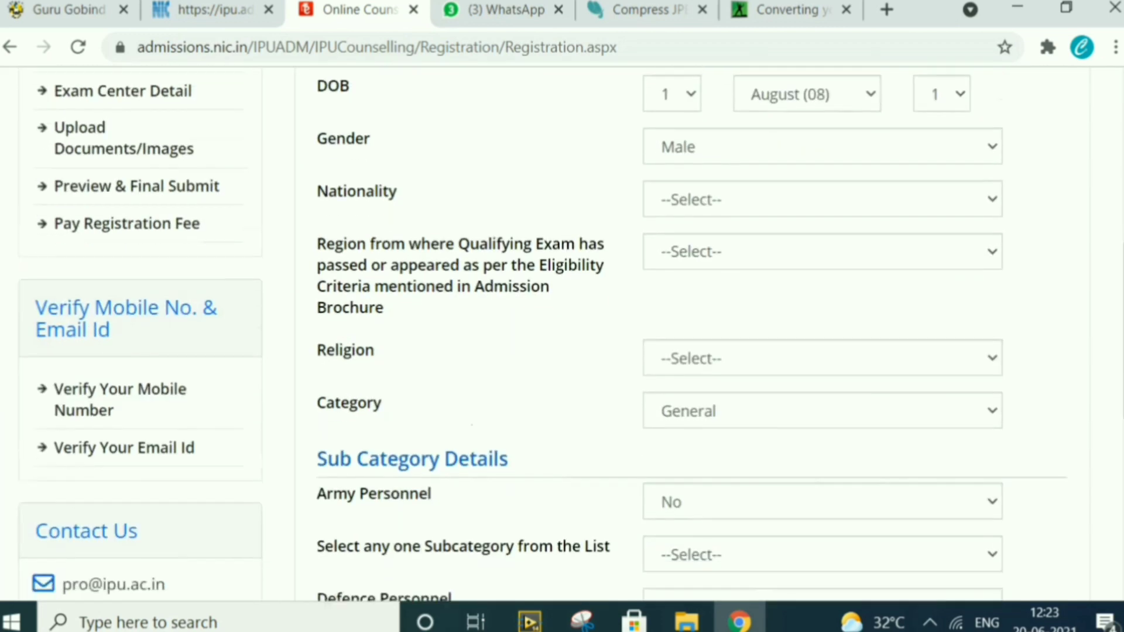
pyautogui.scroll(-1, 562, 334)
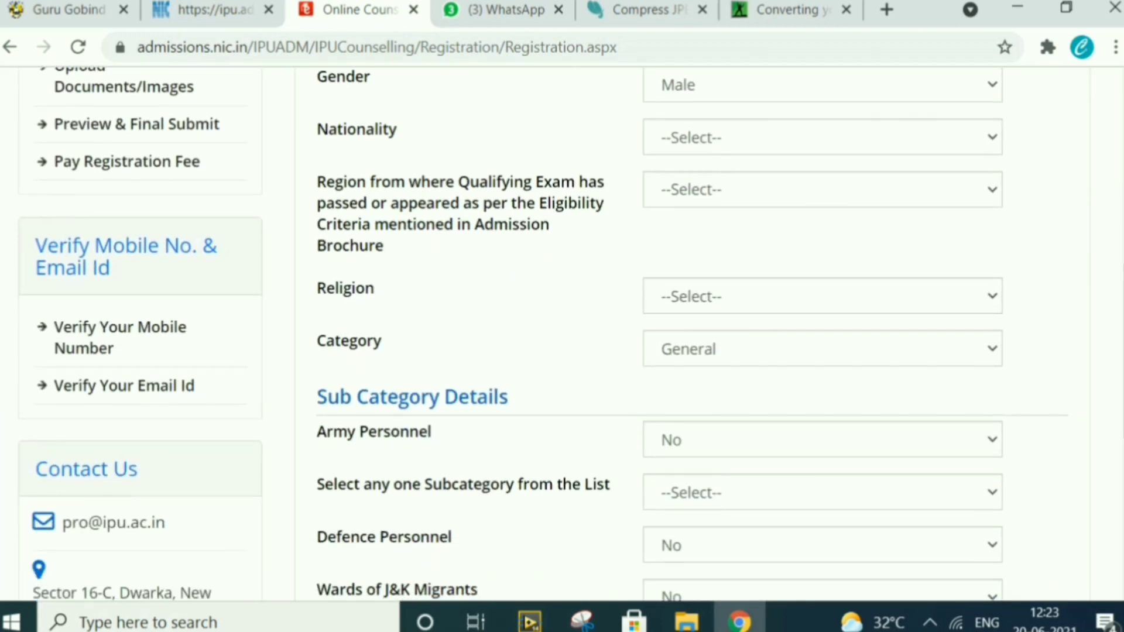
pyautogui.scroll(1, 562, 334)
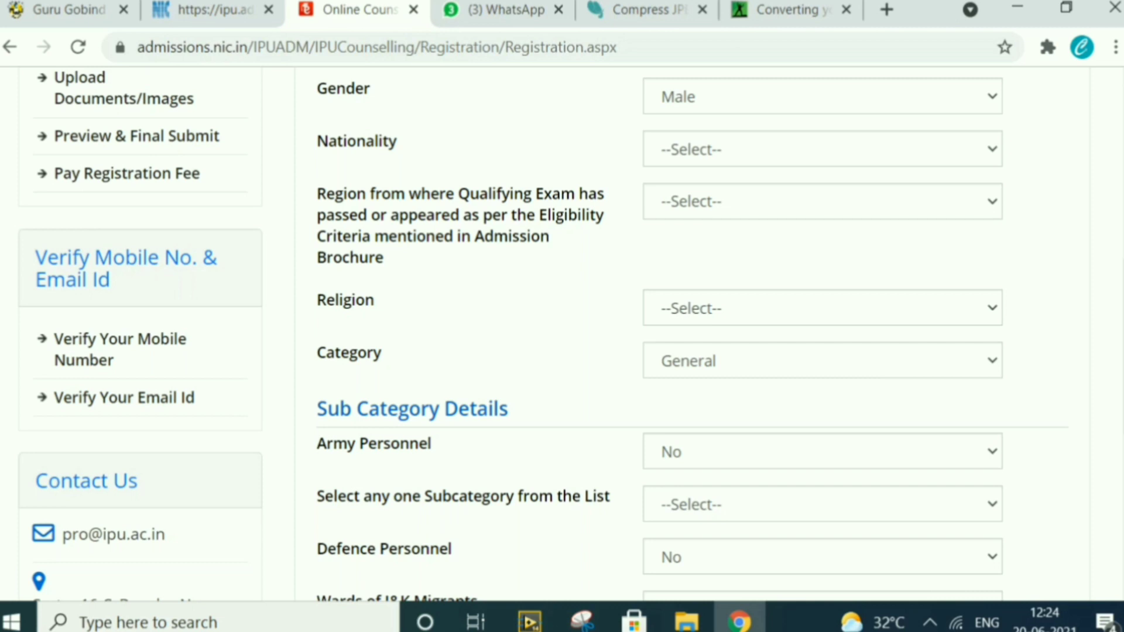
pyautogui.click(823, 201)
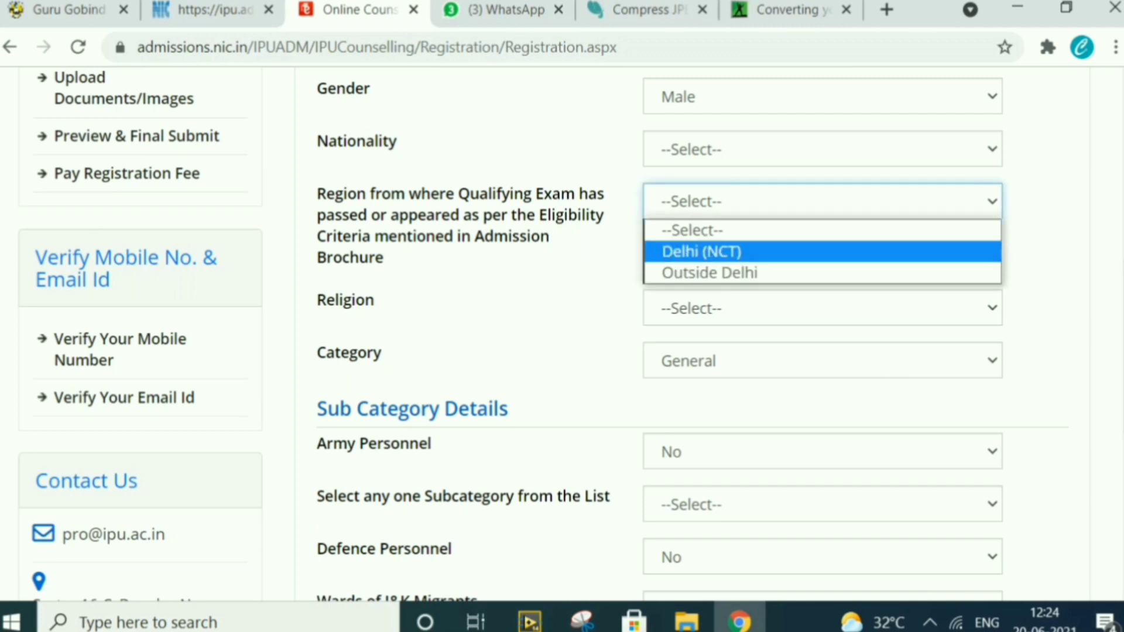
pyautogui.press('Return')
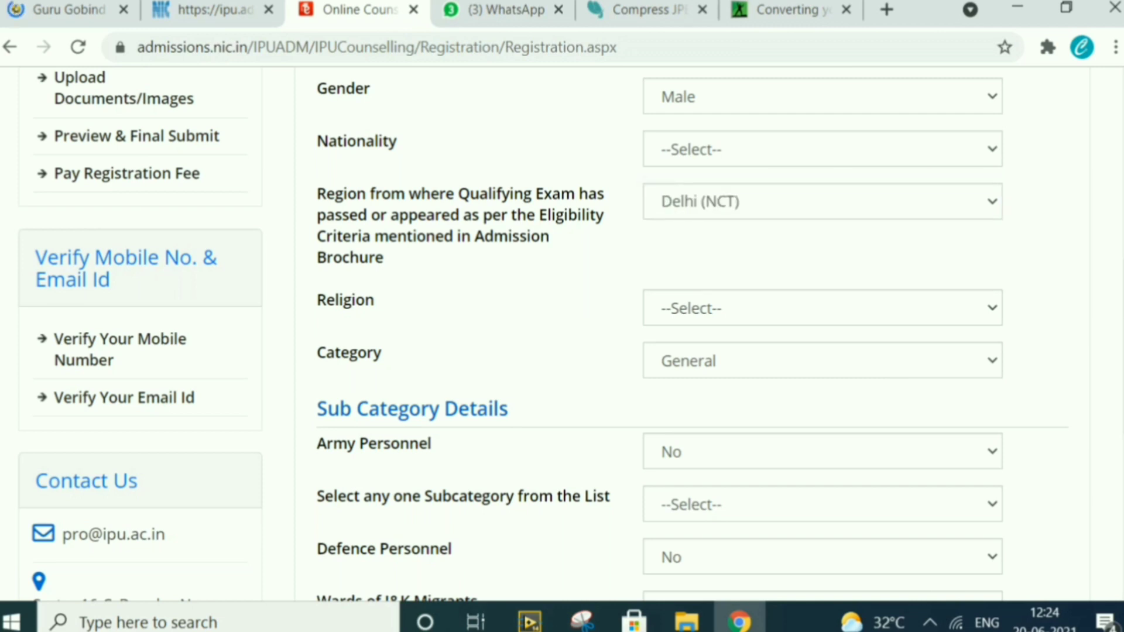
pyautogui.click(822, 308)
pyautogui.press('Down')
pyautogui.press('Return')
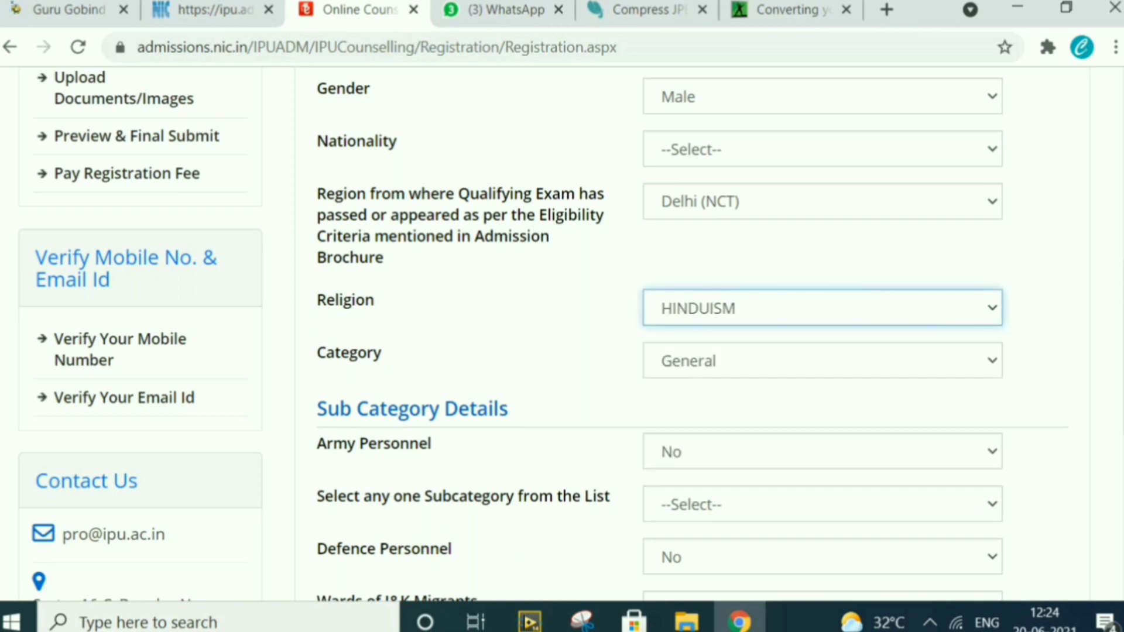
pyautogui.click(822, 360)
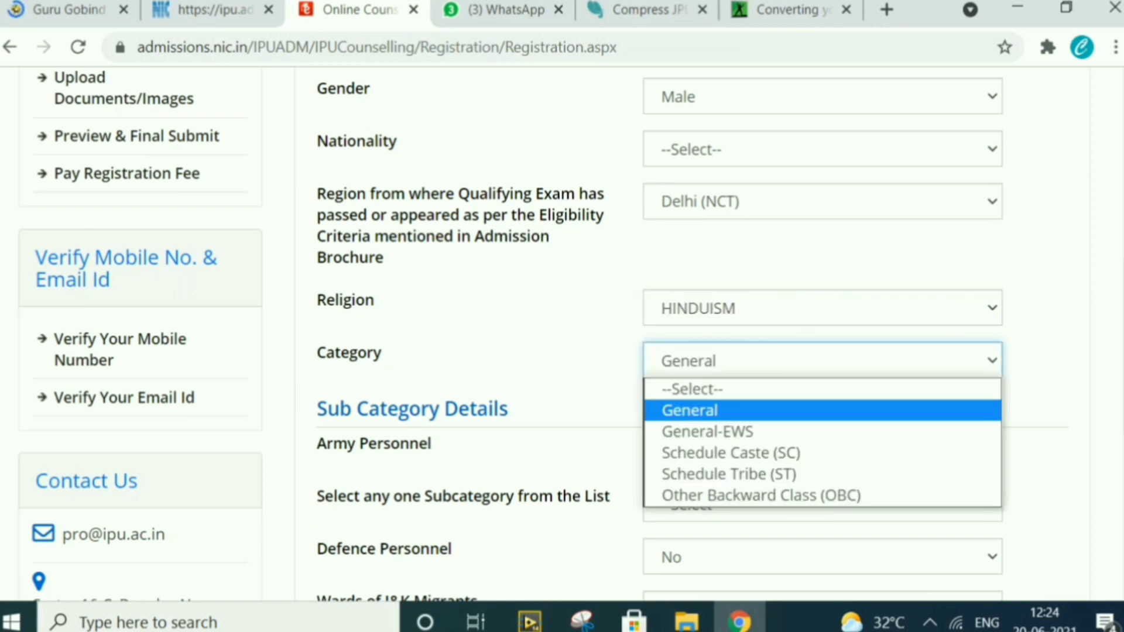
pyautogui.press('Up')
pyautogui.press('Down')
pyautogui.press('Return')
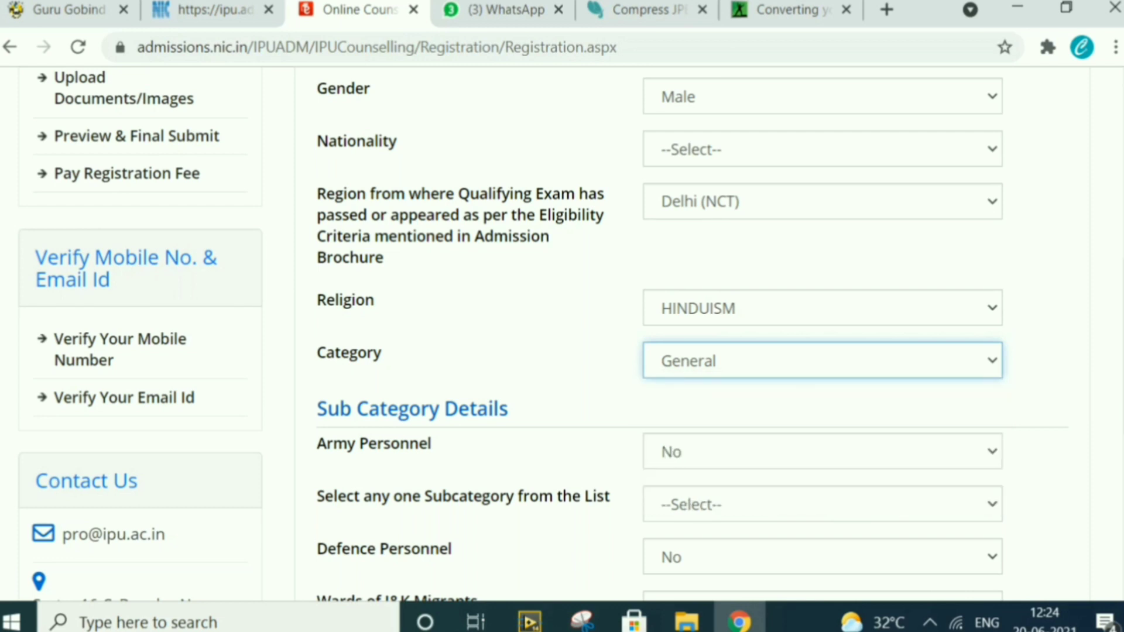
# - Set the subcategory to Not Applicable, enter "cut on left eyes" as the visible identification mark, and save the application form
pyautogui.scroll(-4, 691, 334)
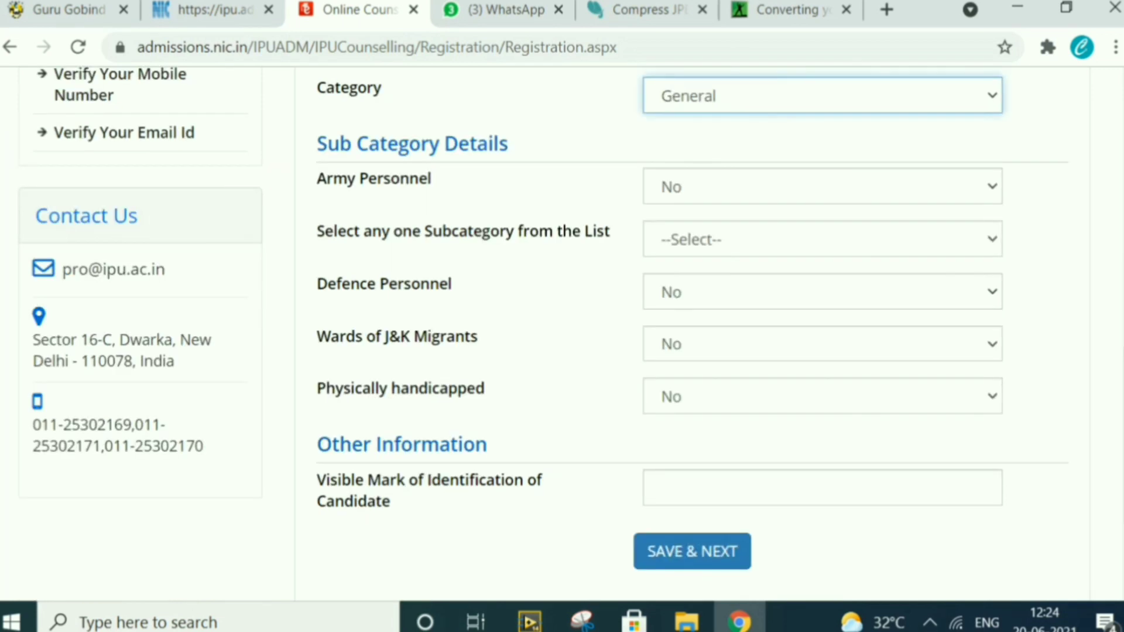
pyautogui.click(823, 239)
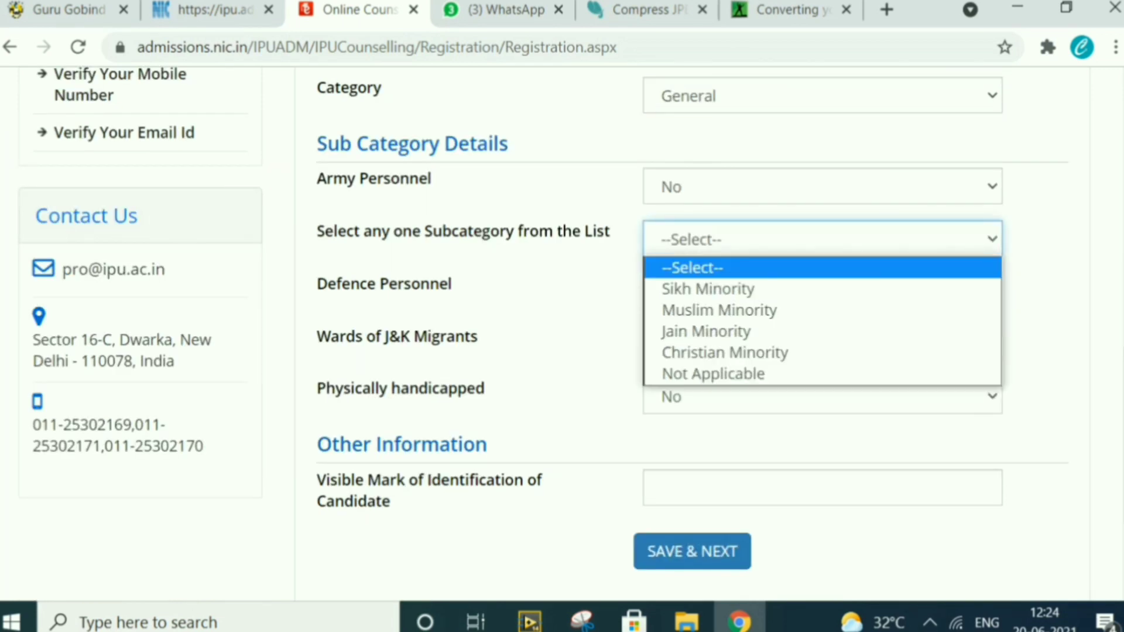
pyautogui.press('Down')
pyautogui.press('Down')
pyautogui.press('Down')
pyautogui.press('Down')
pyautogui.press('Down')
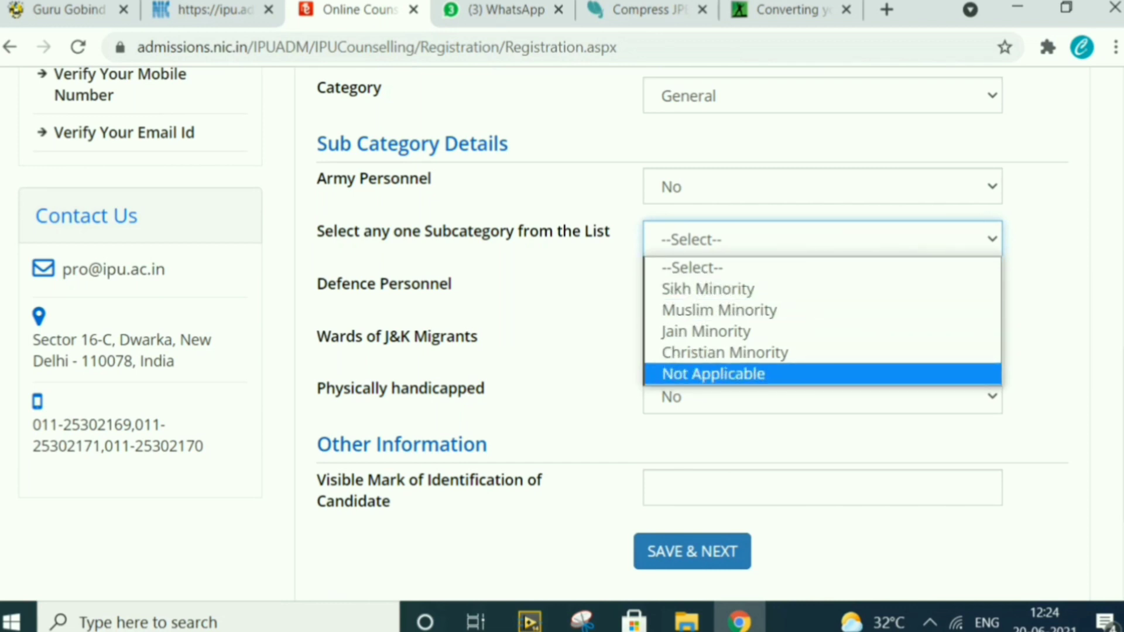
pyautogui.press('Return')
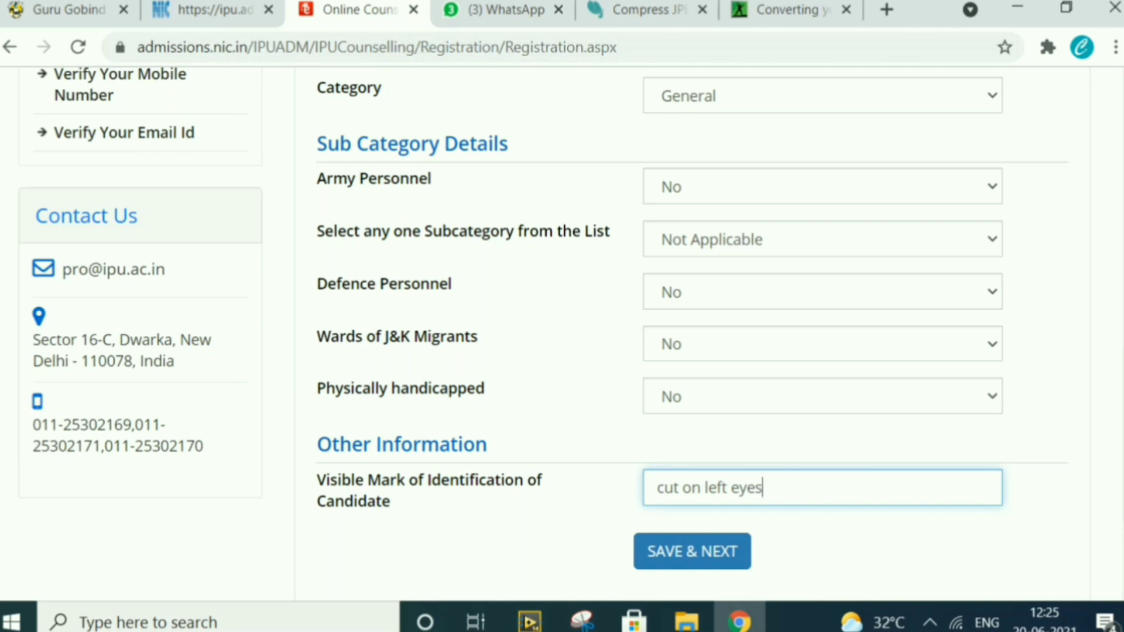
pyautogui.click(692, 551)
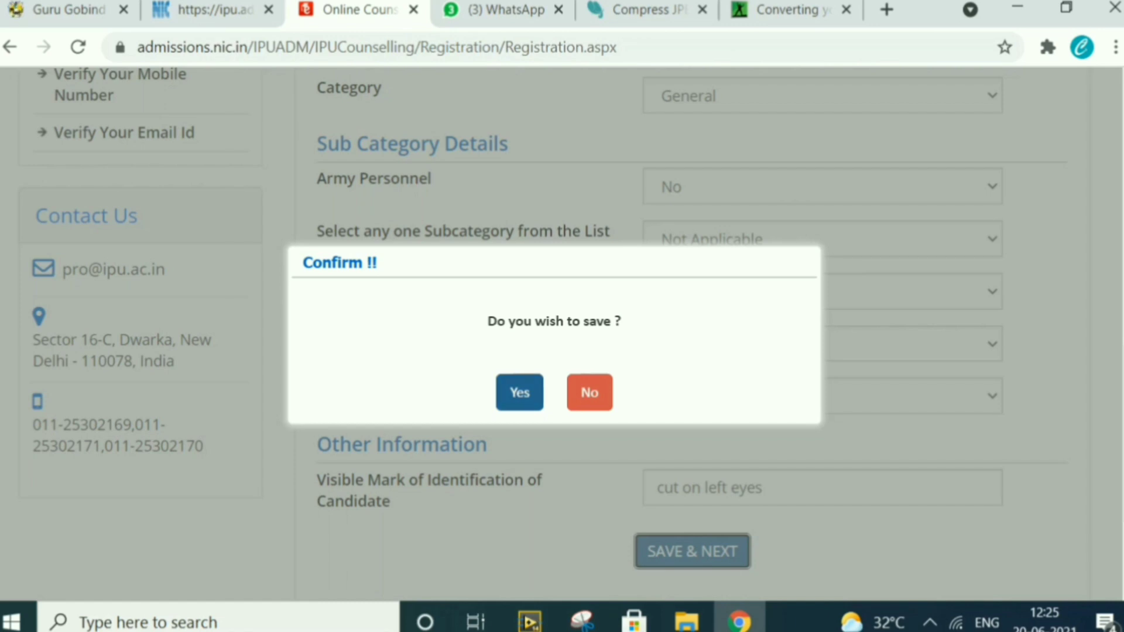
pyautogui.click(520, 392)
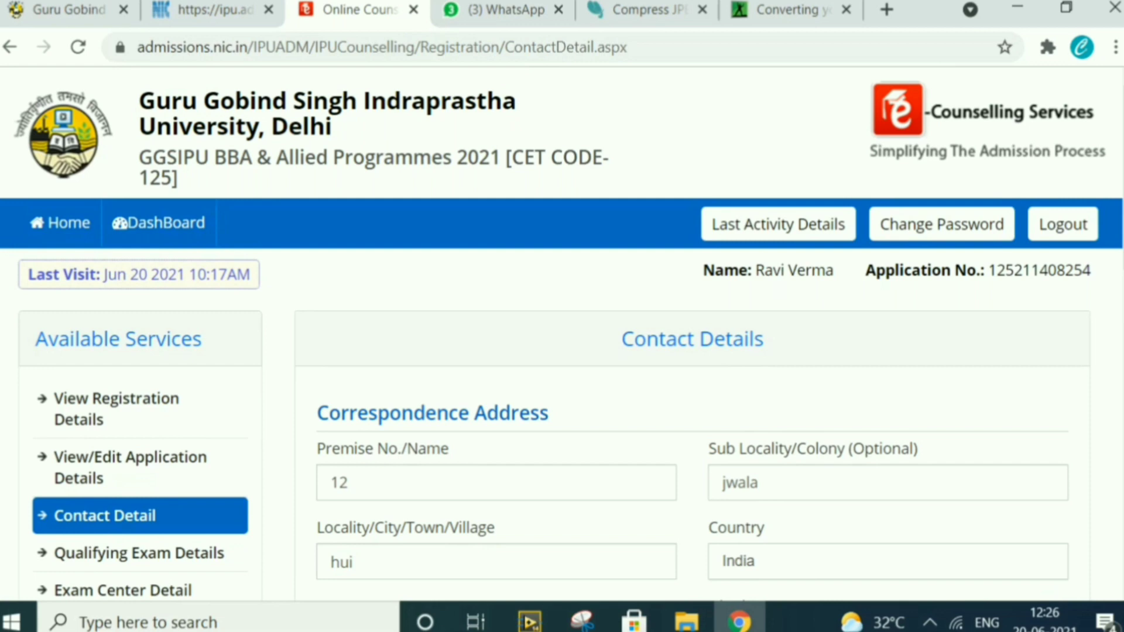
# - Save the application's contact details with the permanent address same as the correspondence address
pyautogui.scroll(-8, 563, 332)
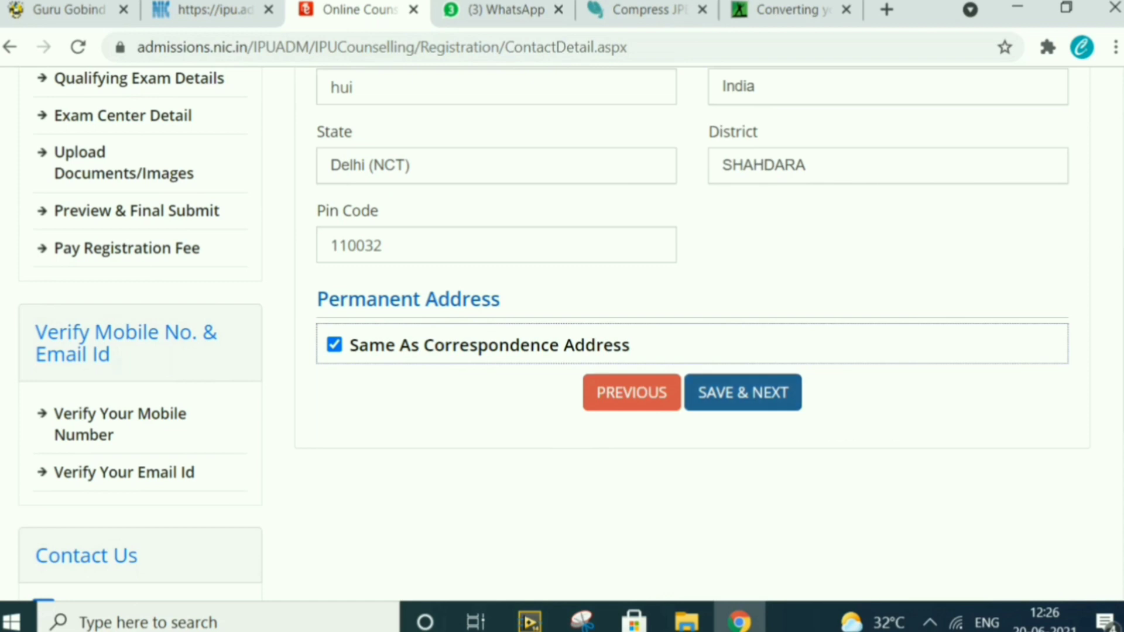
pyautogui.click(742, 393)
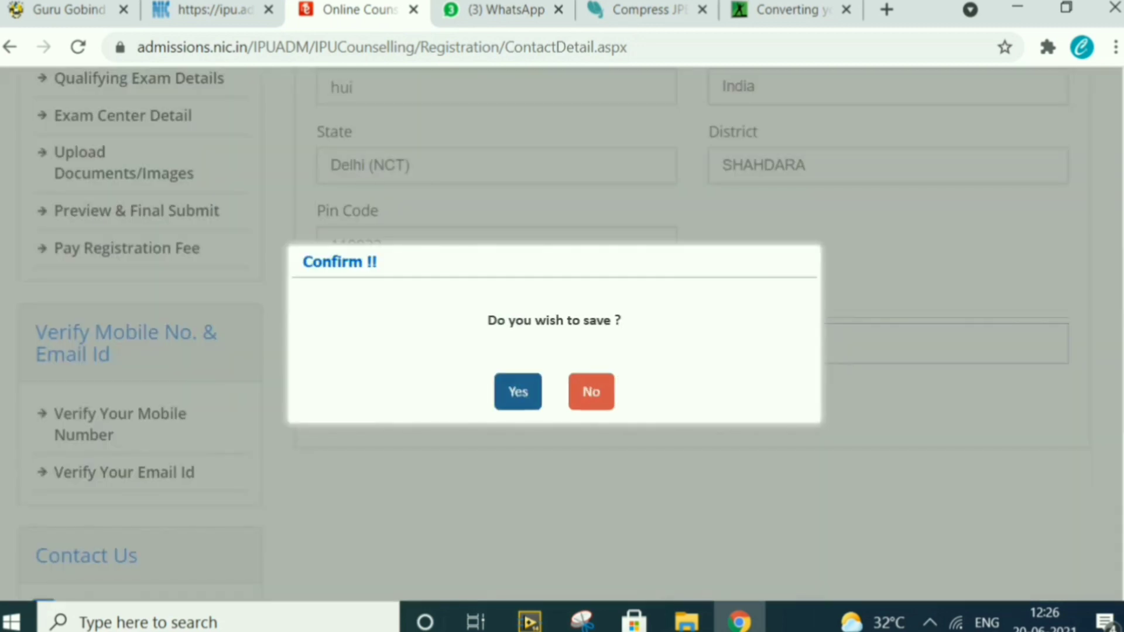
pyautogui.click(518, 392)
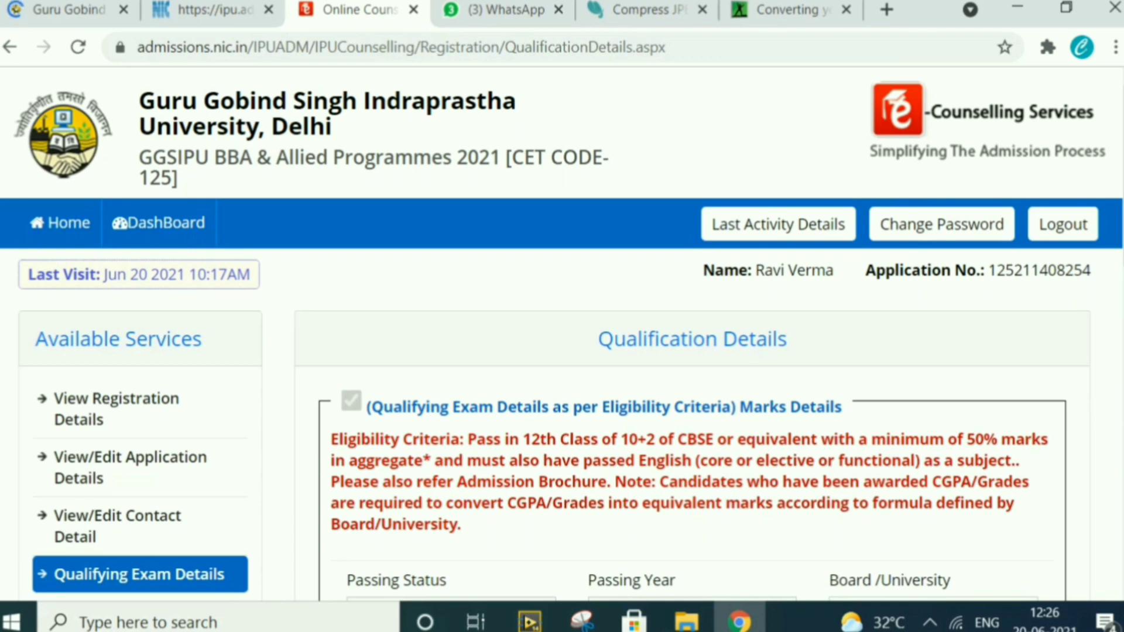
# - Set the passing status of the qualifying exam to Appearing
pyautogui.scroll(-3, 563, 351)
pyautogui.scroll(-2, 562, 351)
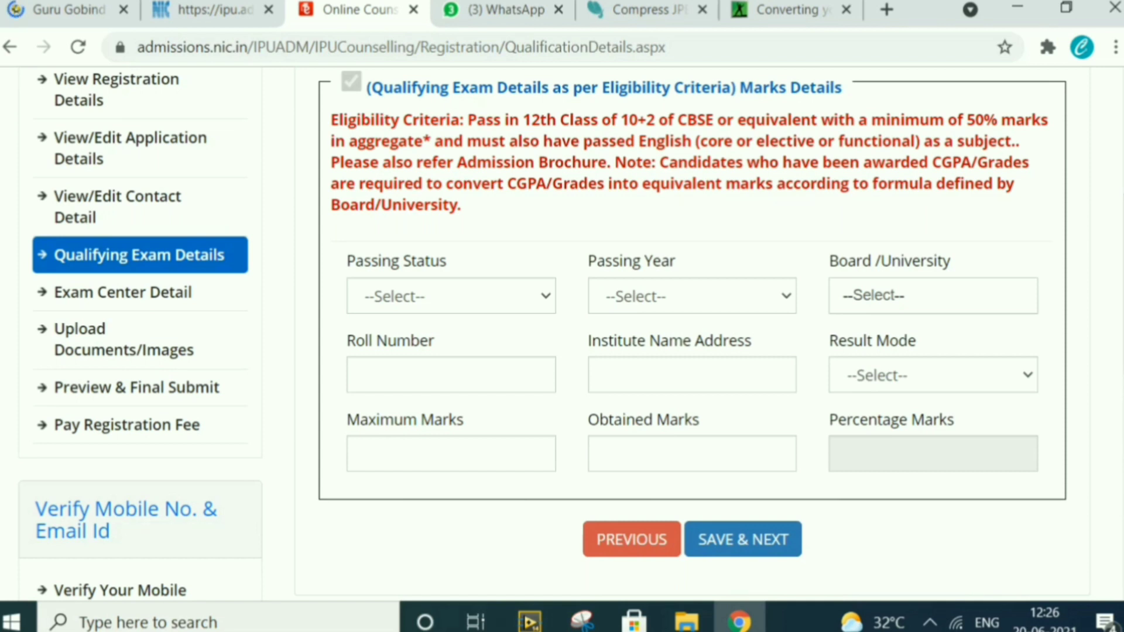
pyautogui.click(451, 297)
pyautogui.press('Down')
pyautogui.press('Down')
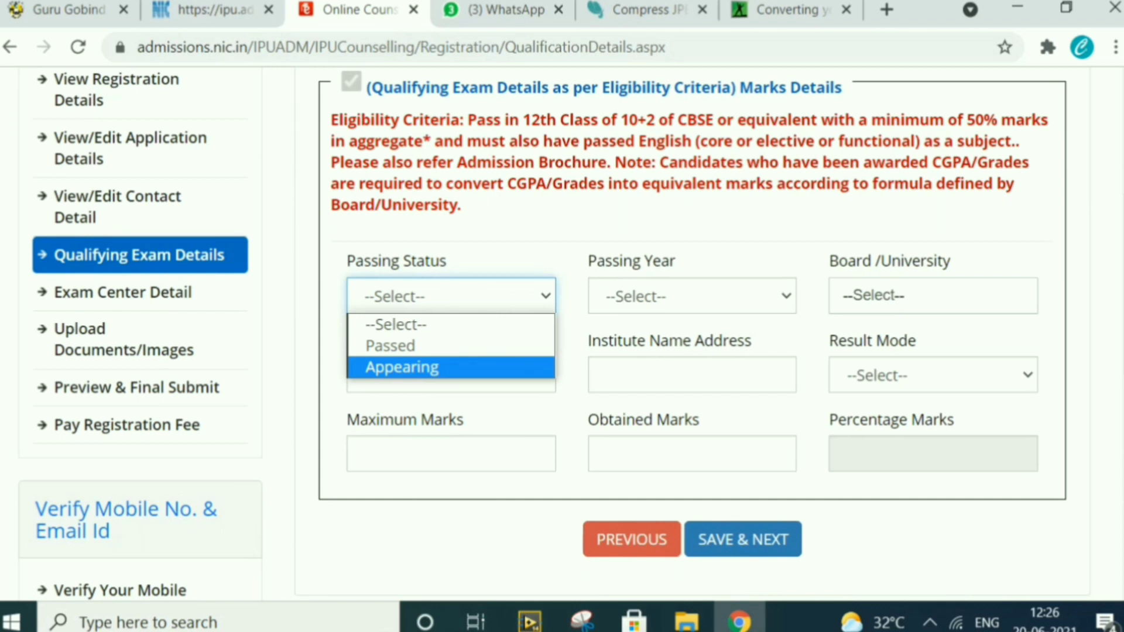
pyautogui.press('Up')
pyautogui.press('Down')
pyautogui.press('Return')
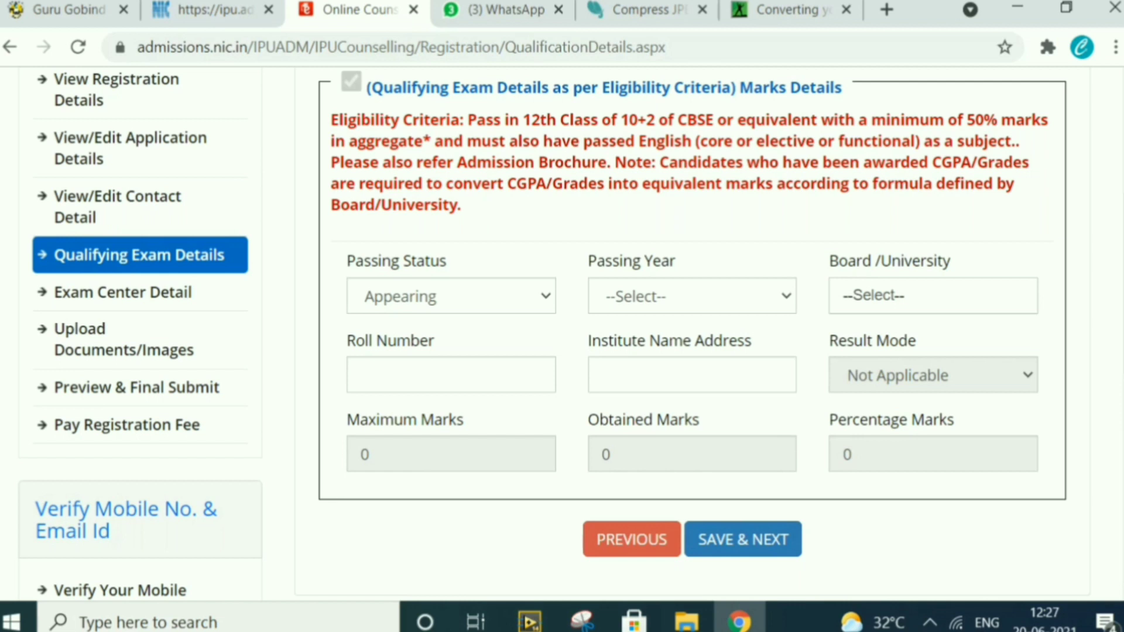
pyautogui.hotkey('alt', 'Down')
pyautogui.press('Up')
pyautogui.press('Up')
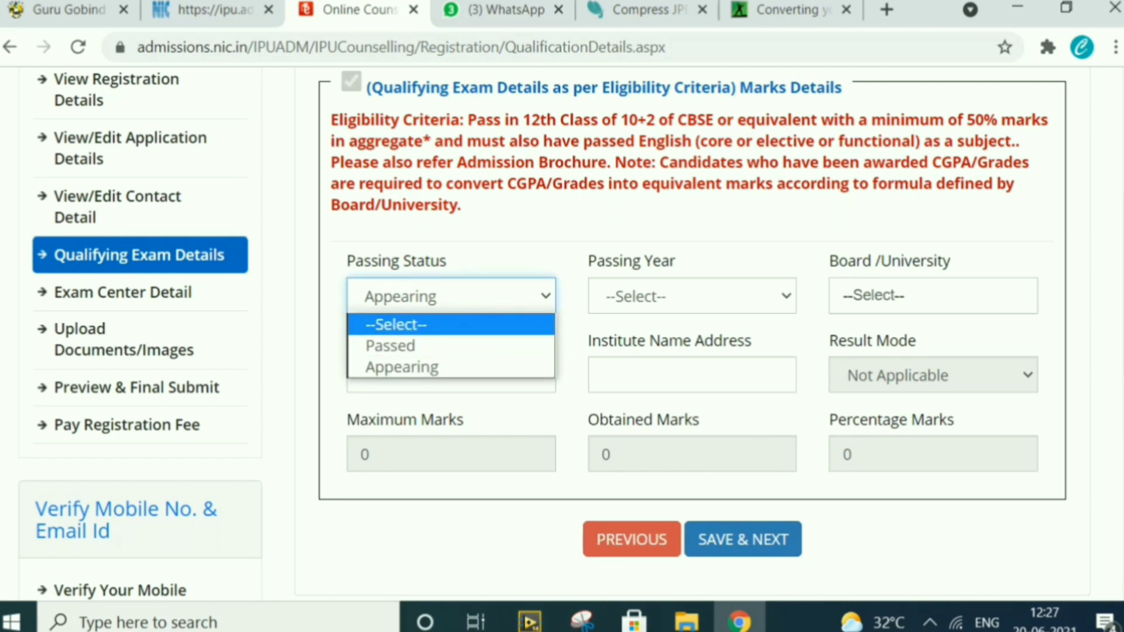
pyautogui.press('Escape')
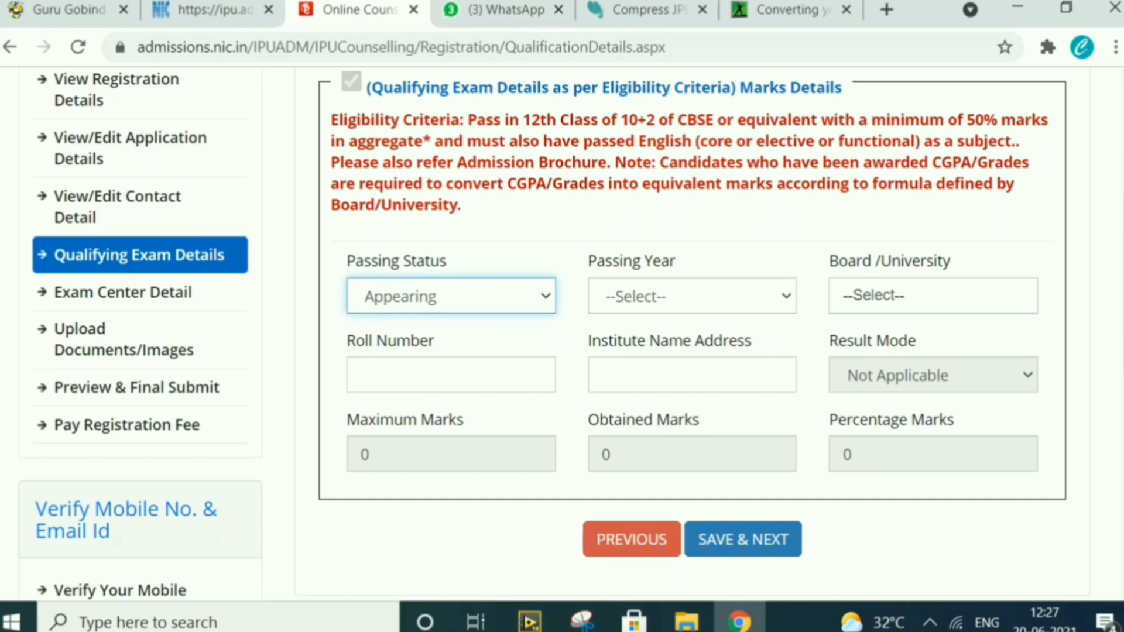
# - Fill in passing year 2021, the Central Board, the candidate's roll number and institute "gsbv vivek vihar", and save the qualification details
pyautogui.click(692, 375)
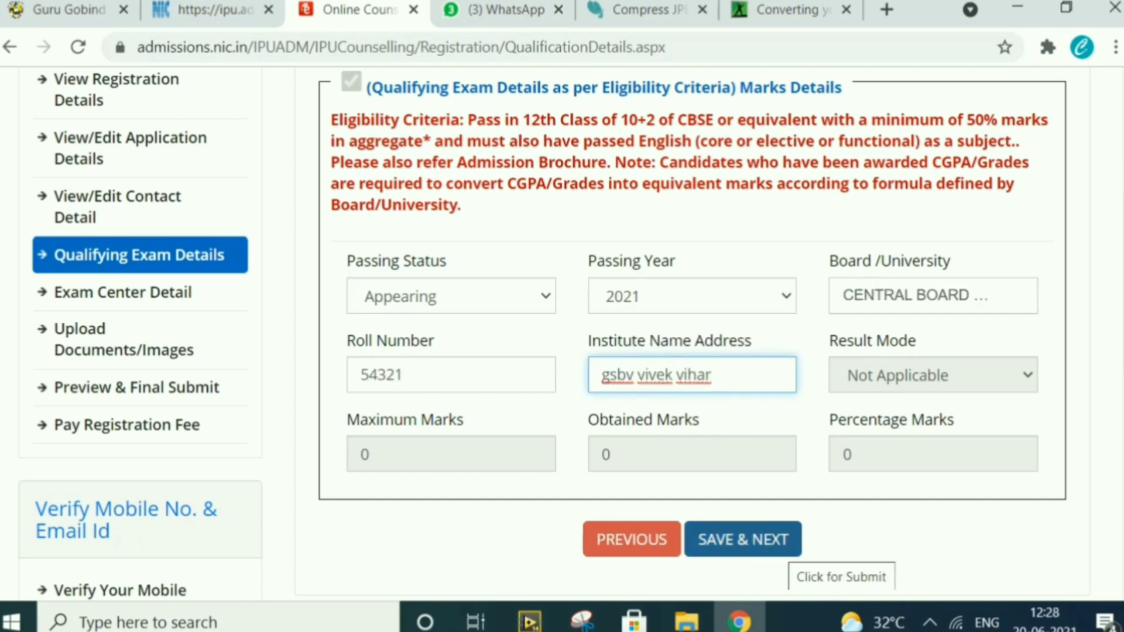
pyautogui.click(743, 539)
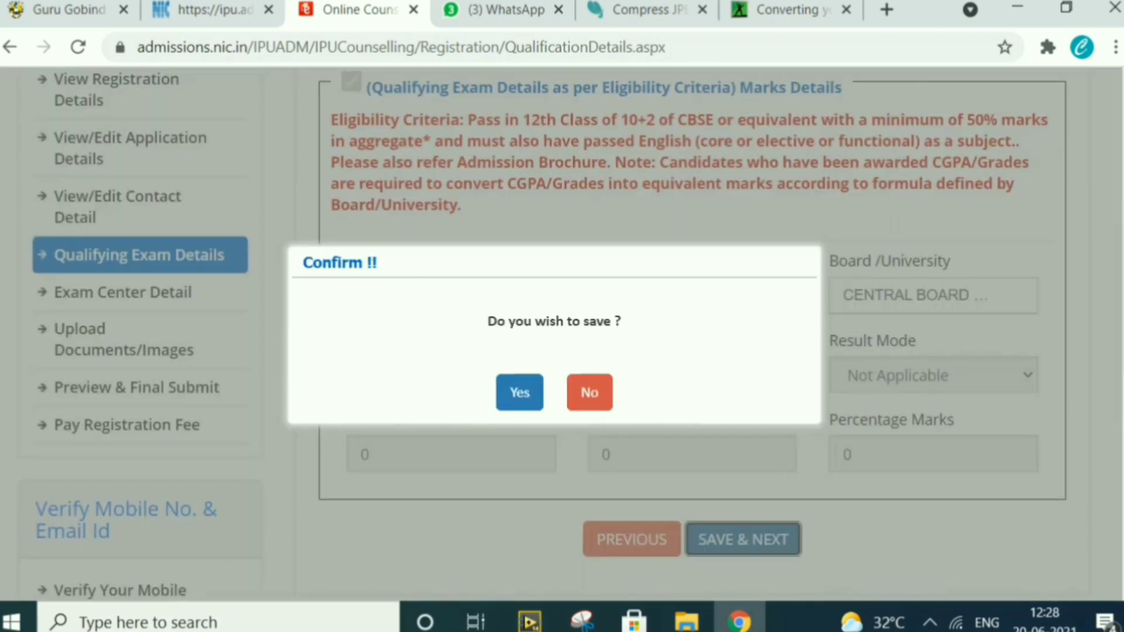
pyautogui.press('Return')
# - Set Exam Center 1 to the state Delhi (NCT) with Delhi NCR as the center choice
pyautogui.scroll(-1, 562, 334)
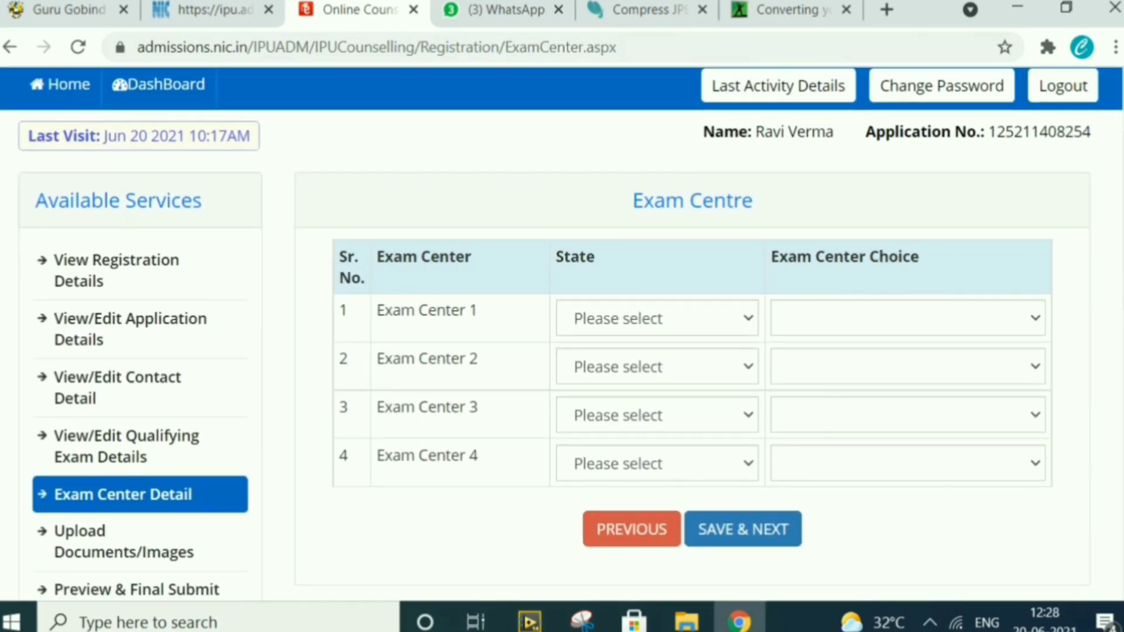
pyautogui.click(657, 318)
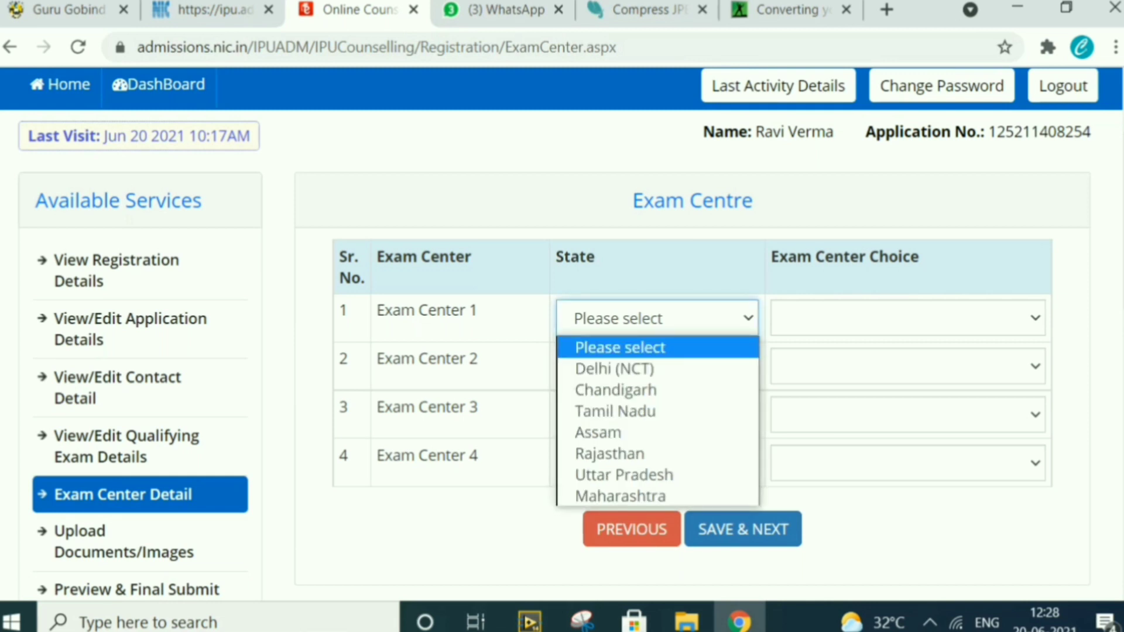
pyautogui.press('Down')
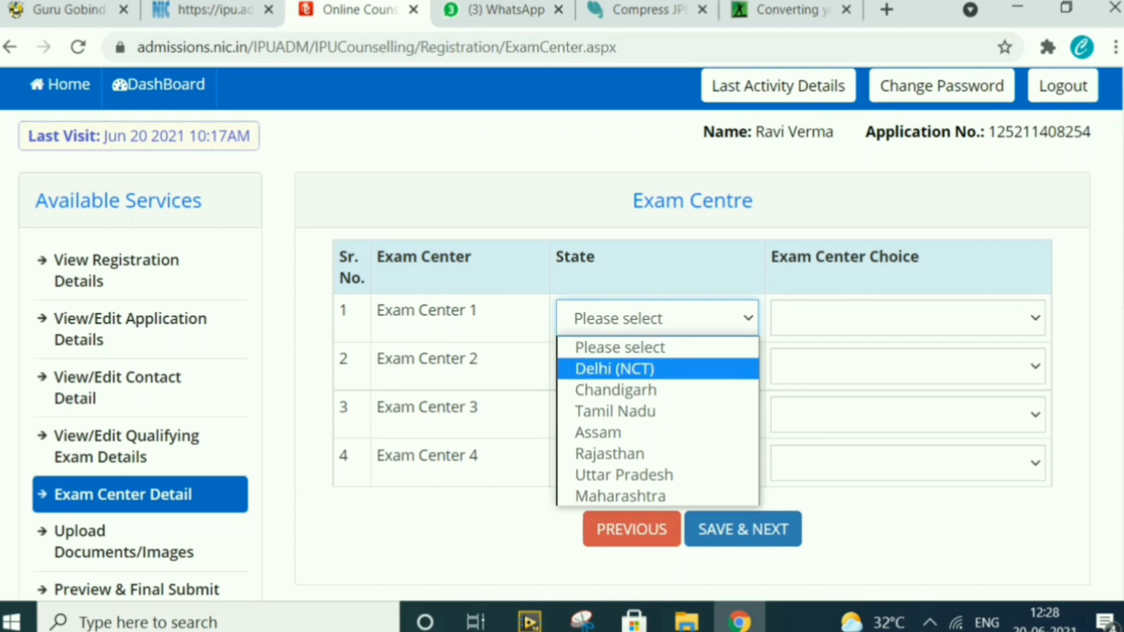
pyautogui.press('Return')
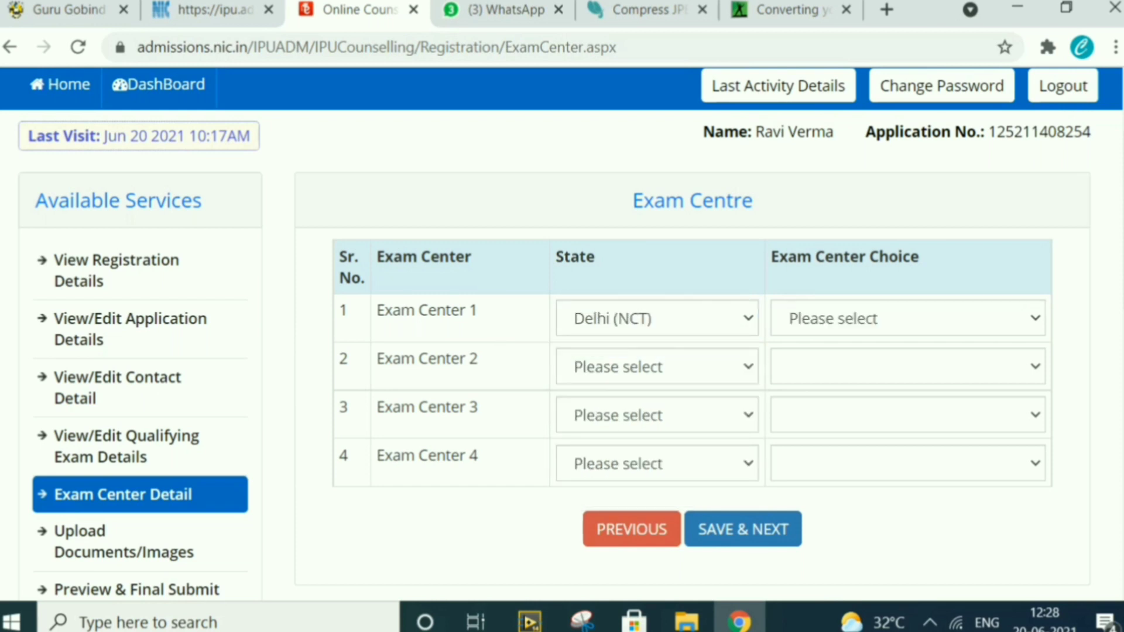
pyautogui.press('Tab')
pyautogui.hotkey('alt', 'Down')
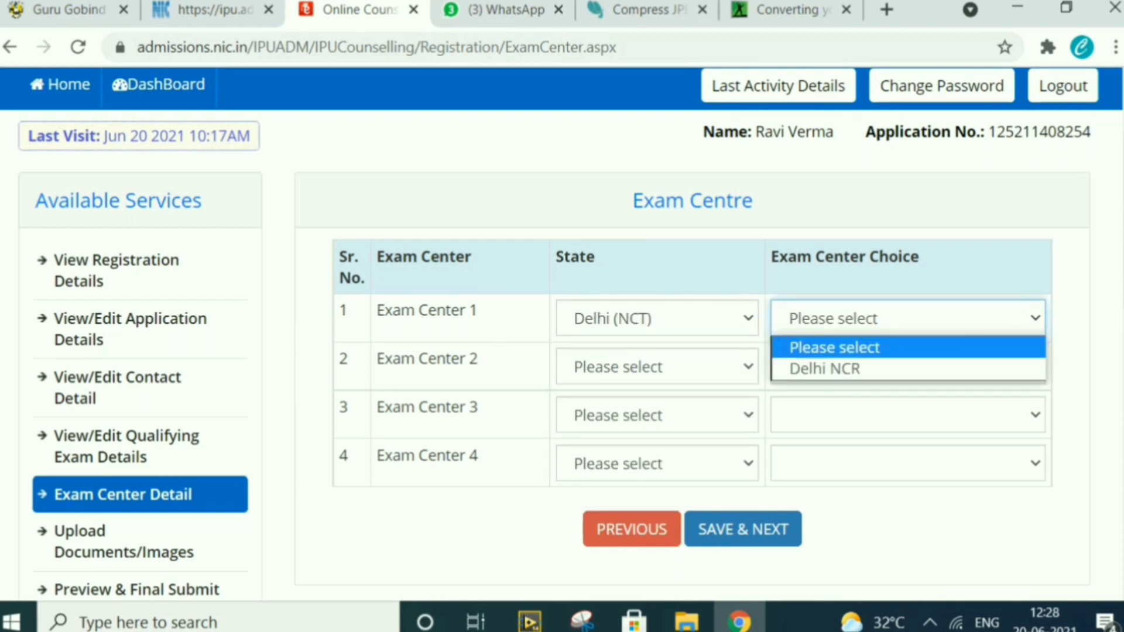
pyautogui.press('Down')
pyautogui.press('Return')
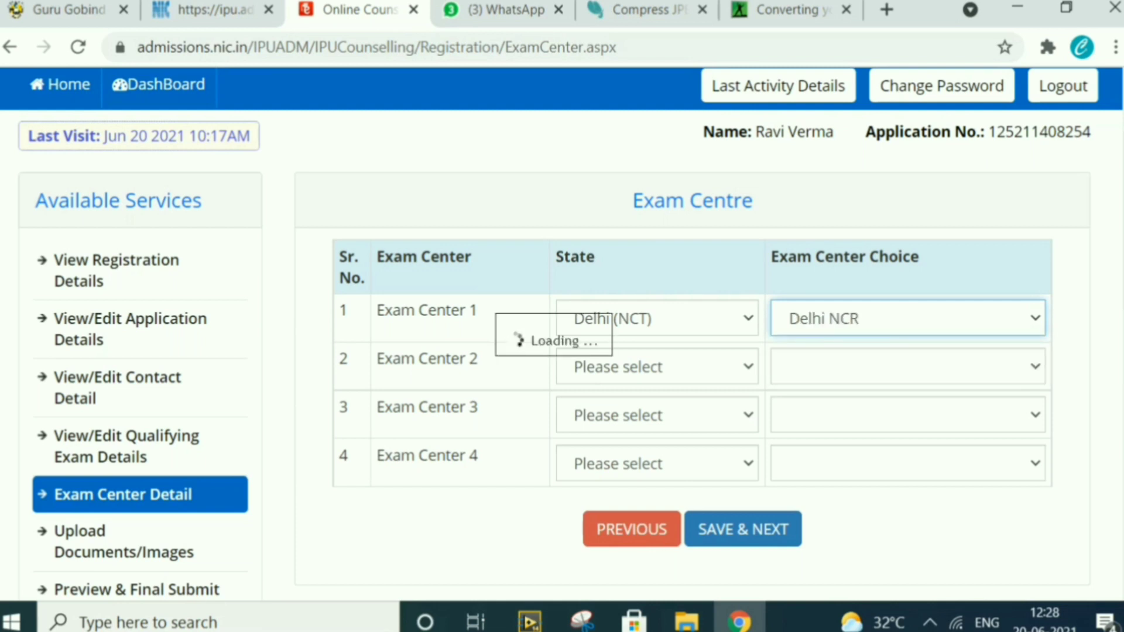
# - Set Exam Center 2 to the state Chandigarh with Chandigarh as the center choice
pyautogui.press('Tab')
pyautogui.hotkey('alt', 'Down')
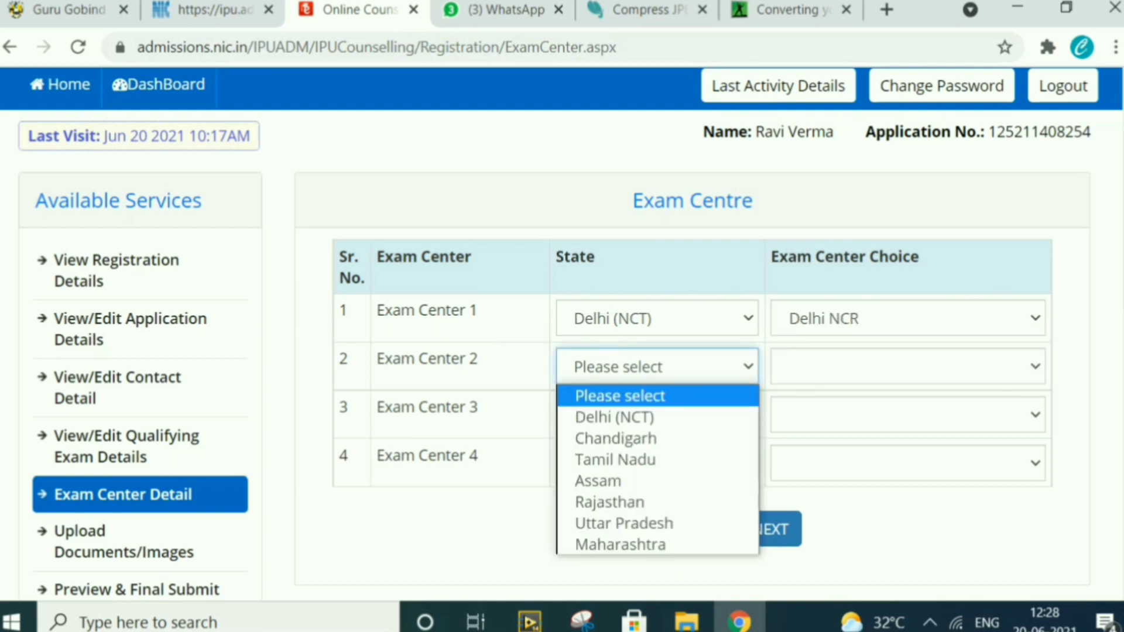
pyautogui.press('Down')
pyautogui.press('Down')
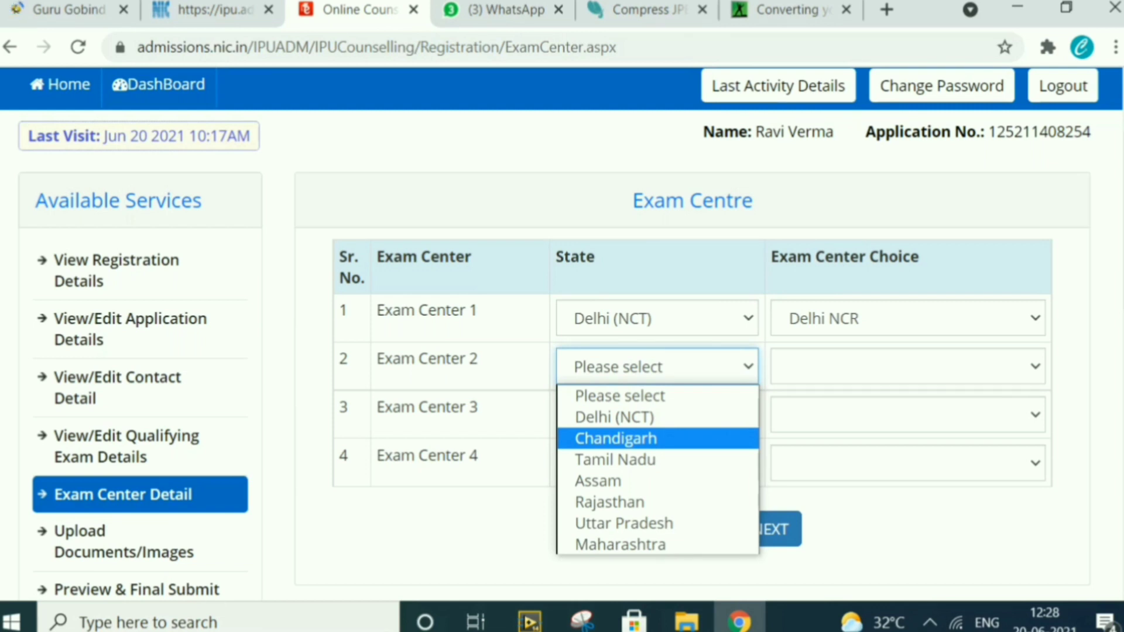
pyautogui.press('Return')
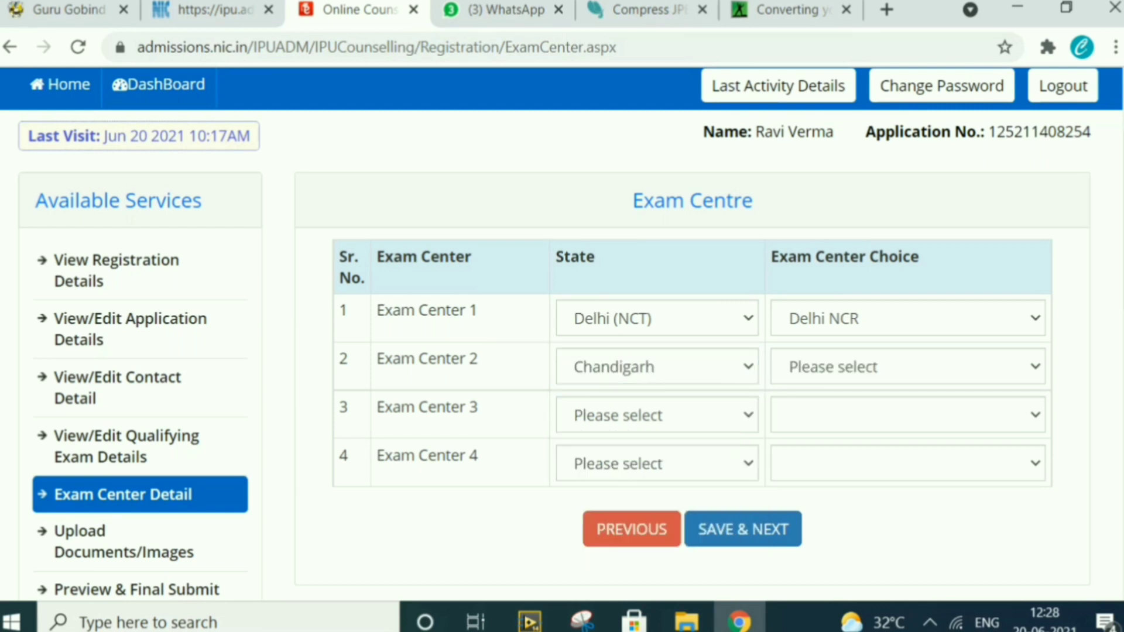
pyautogui.click(908, 366)
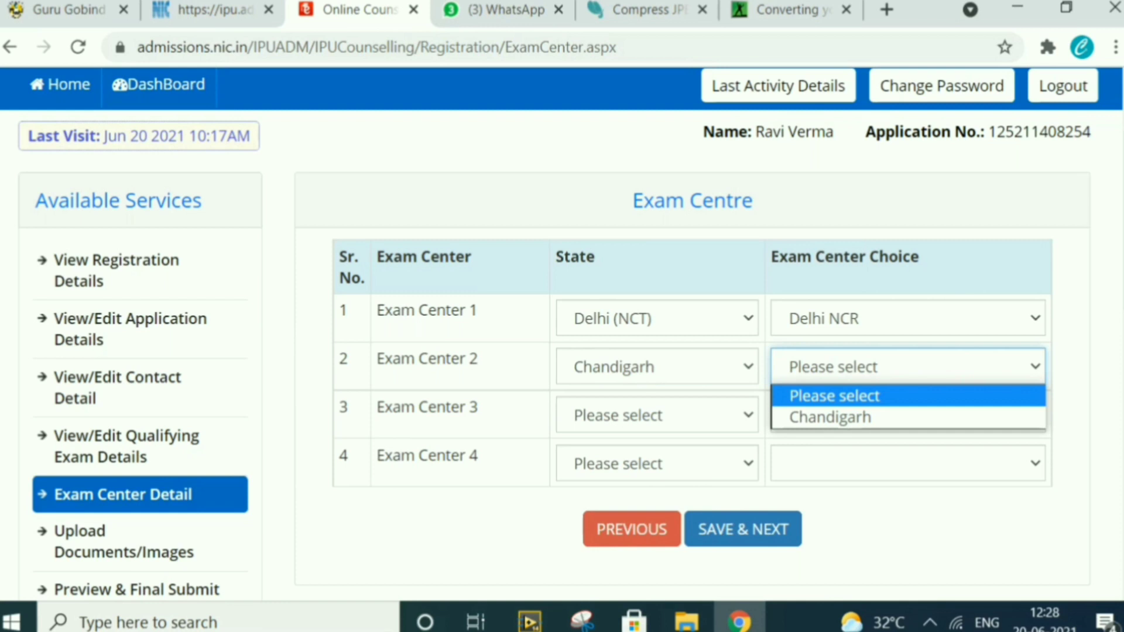
pyautogui.press('Down')
pyautogui.press('Return')
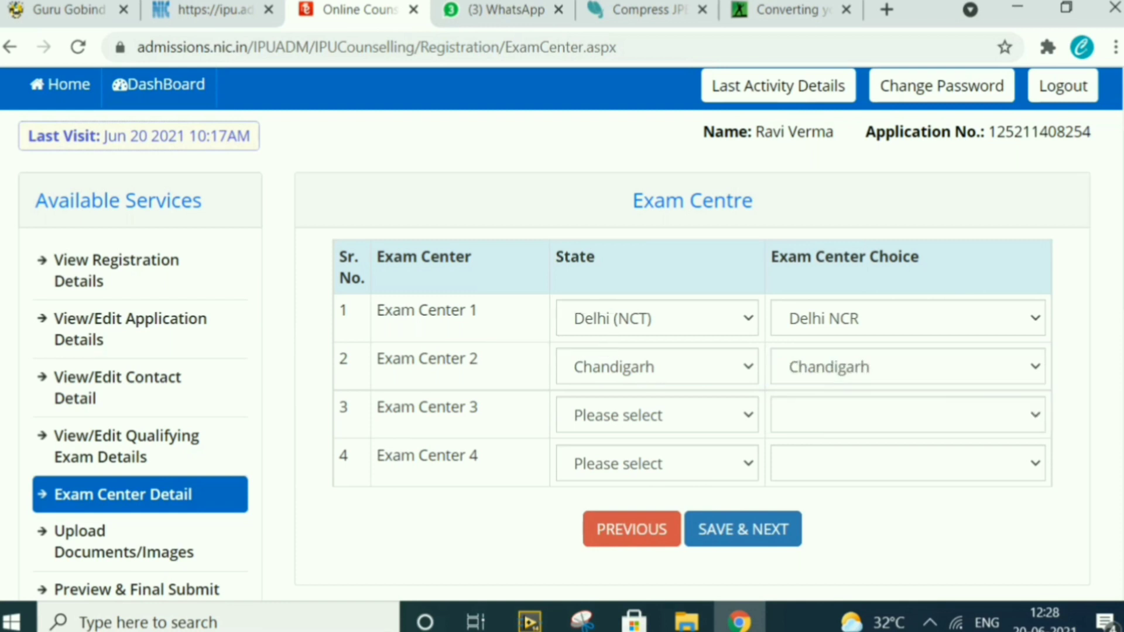
# - Set Exam Center 3 to Uttar Pradesh, Lucknow and Exam Center 4 to Maharashtra, Mumbai, and save the exam centers
pyautogui.click(656, 415)
pyautogui.press('Down')
pyautogui.press('Down')
pyautogui.press('Down')
pyautogui.press('Down')
pyautogui.press('Down')
pyautogui.press('Down')
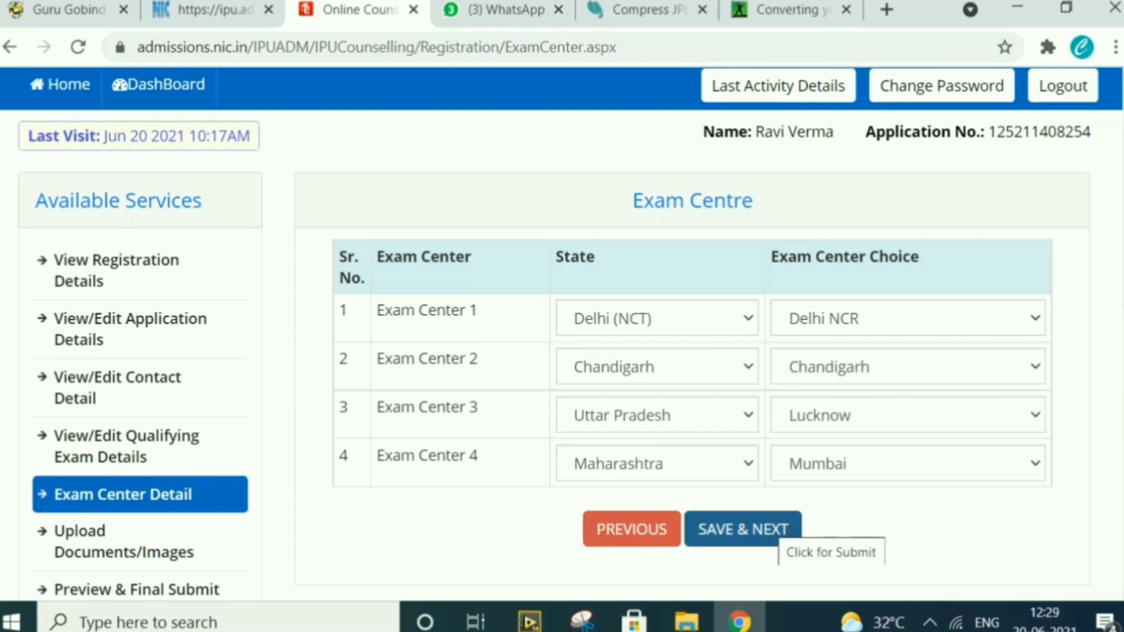
pyautogui.click(767, 529)
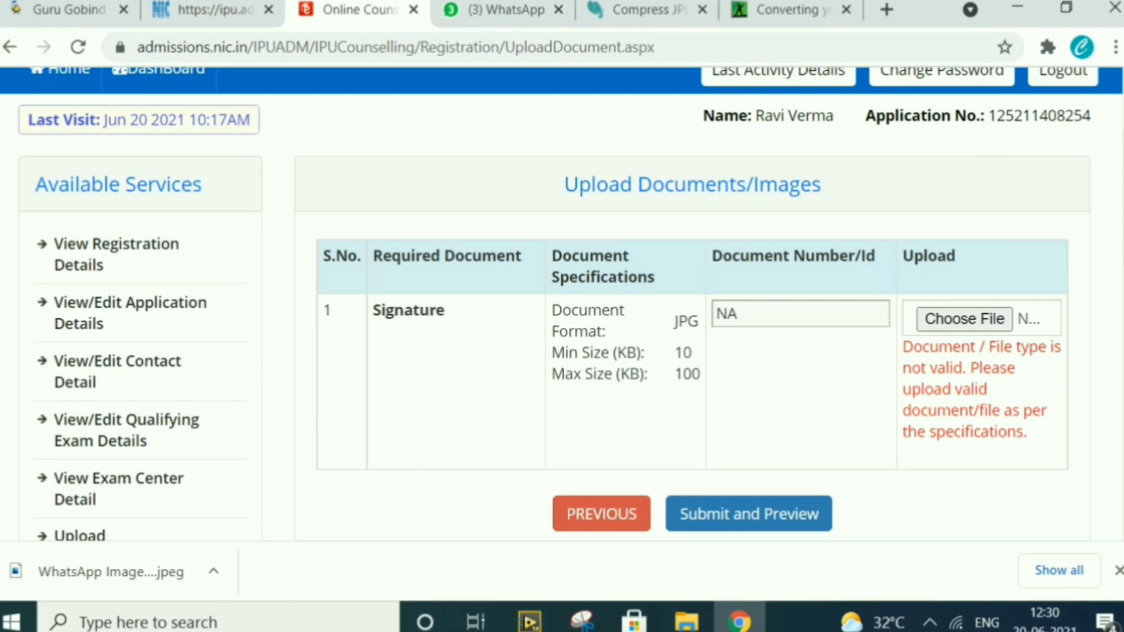
pyautogui.scroll(-1, 562, 305)
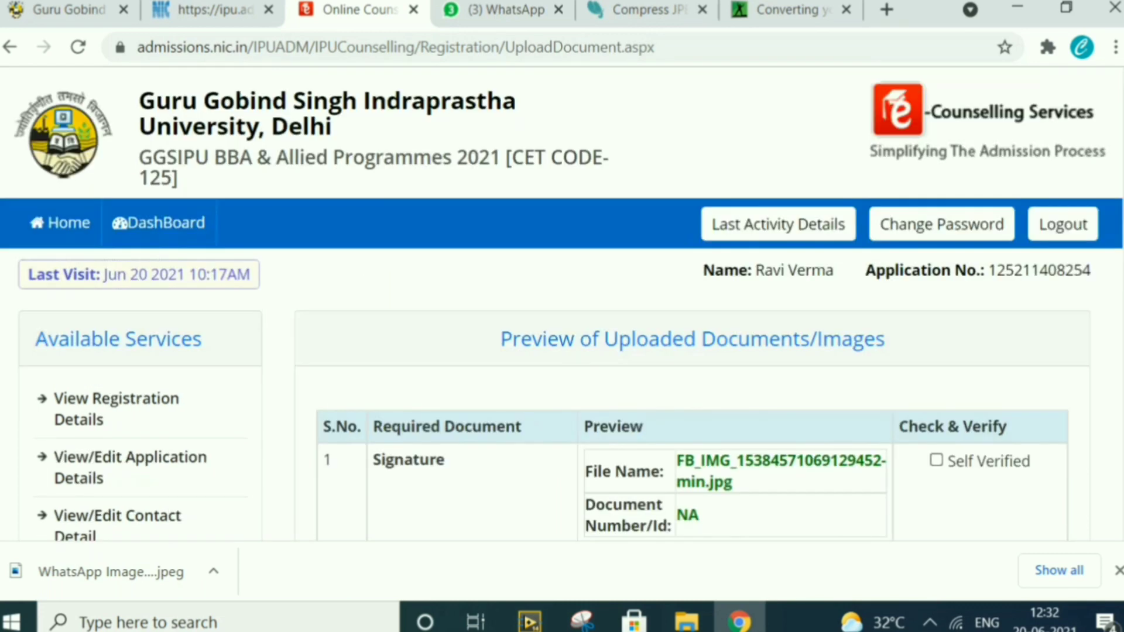
pyautogui.click(936, 461)
# - Accept the declaration below the candidate profile and final-submit the application
pyautogui.scroll(-7, 552, 302)
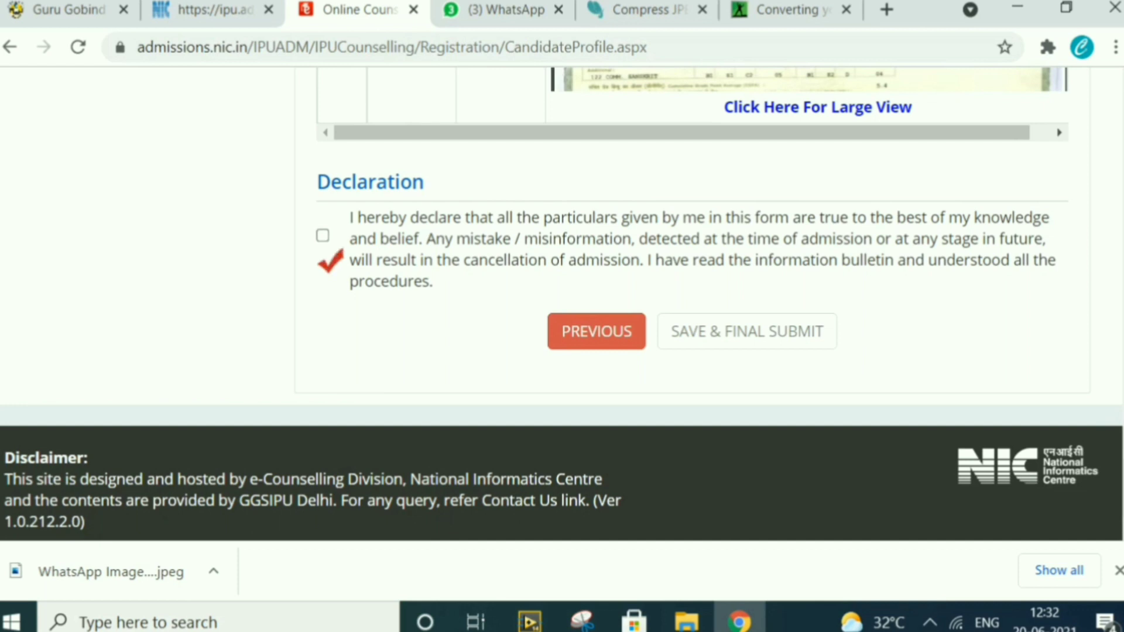
pyautogui.click(323, 235)
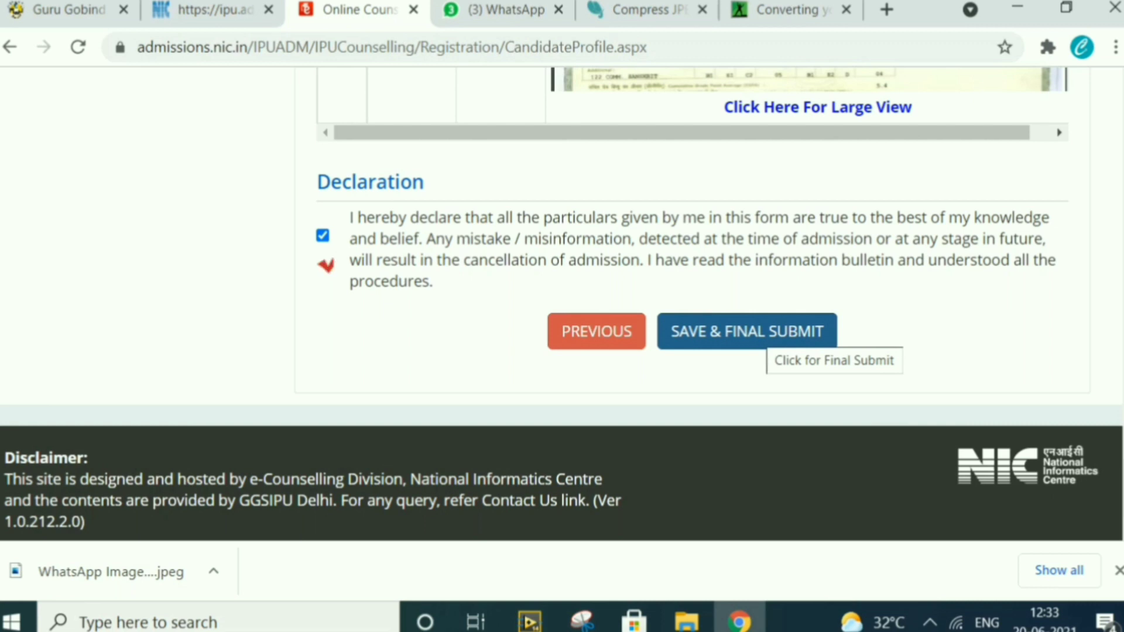
pyautogui.click(763, 335)
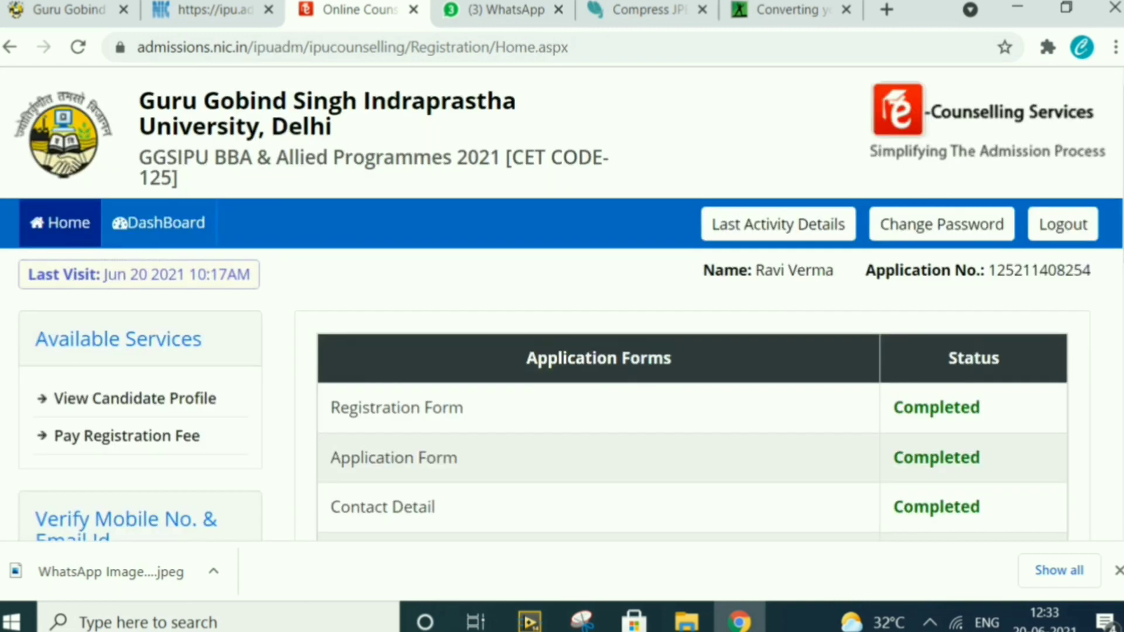
# - Review the completion status of the application forms and open the registration fee payment
pyautogui.scroll(-1, 562, 305)
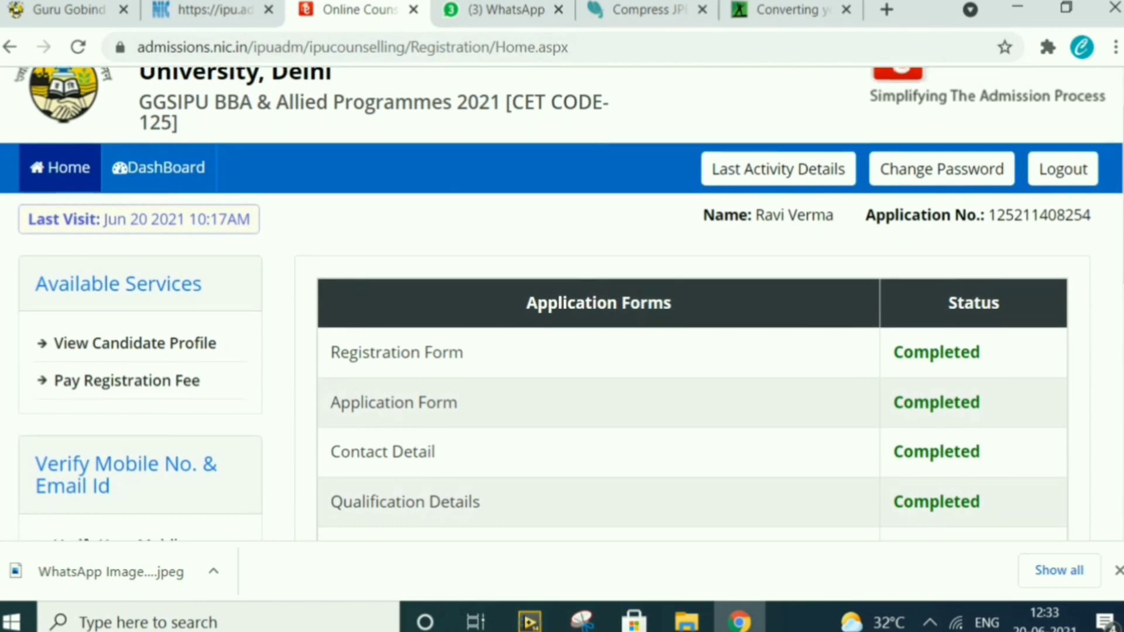
pyautogui.scroll(-5, 563, 305)
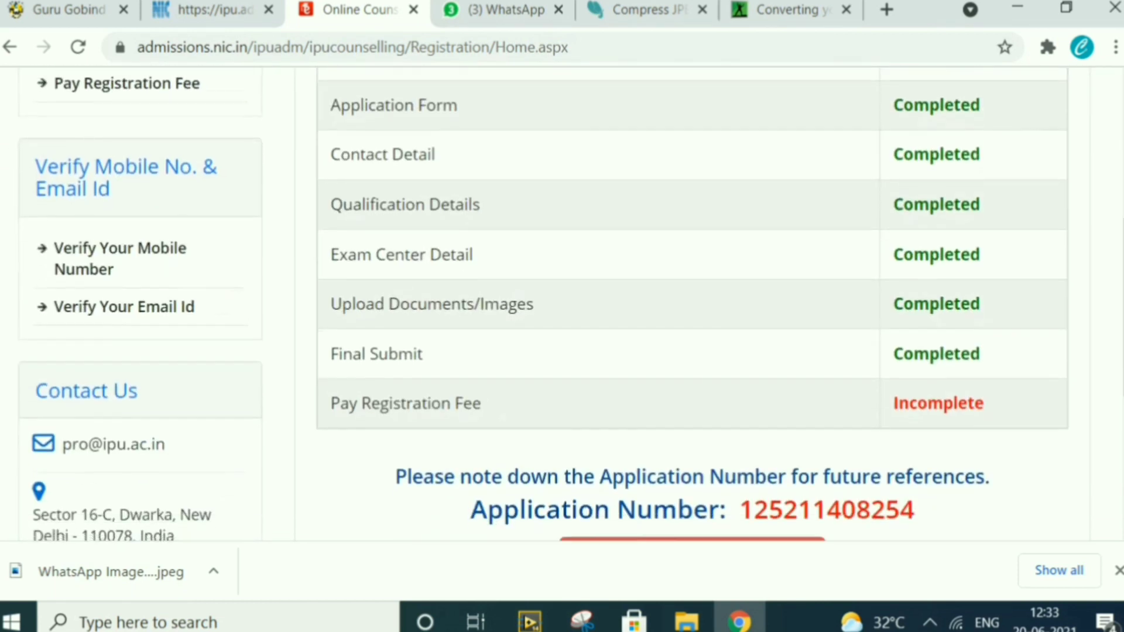
pyautogui.scroll(-1, 562, 304)
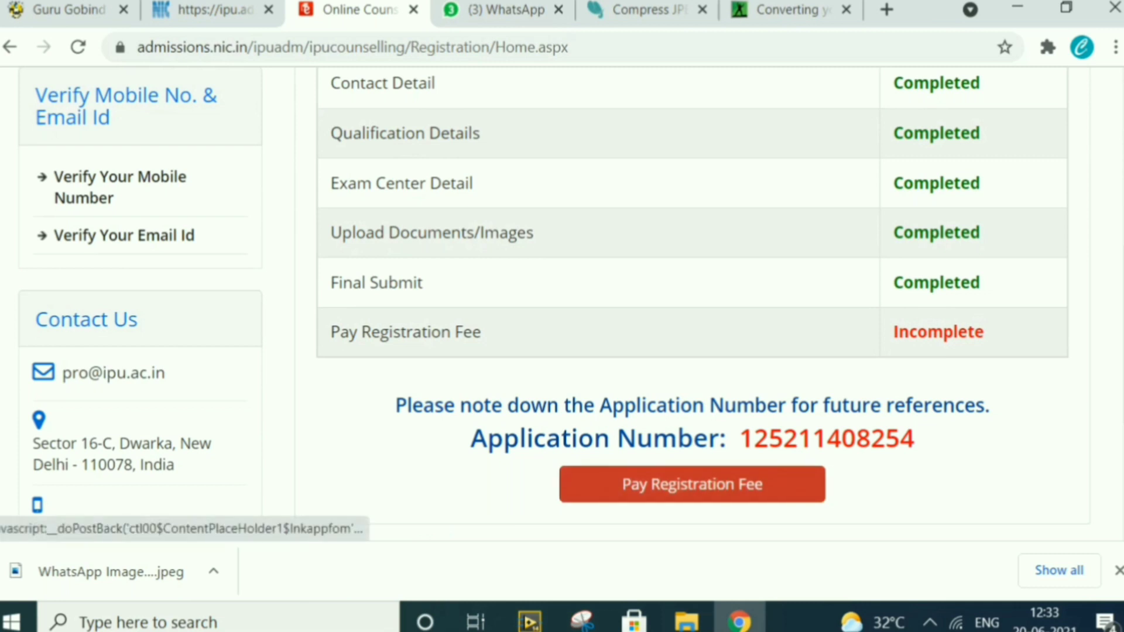
pyautogui.click(692, 484)
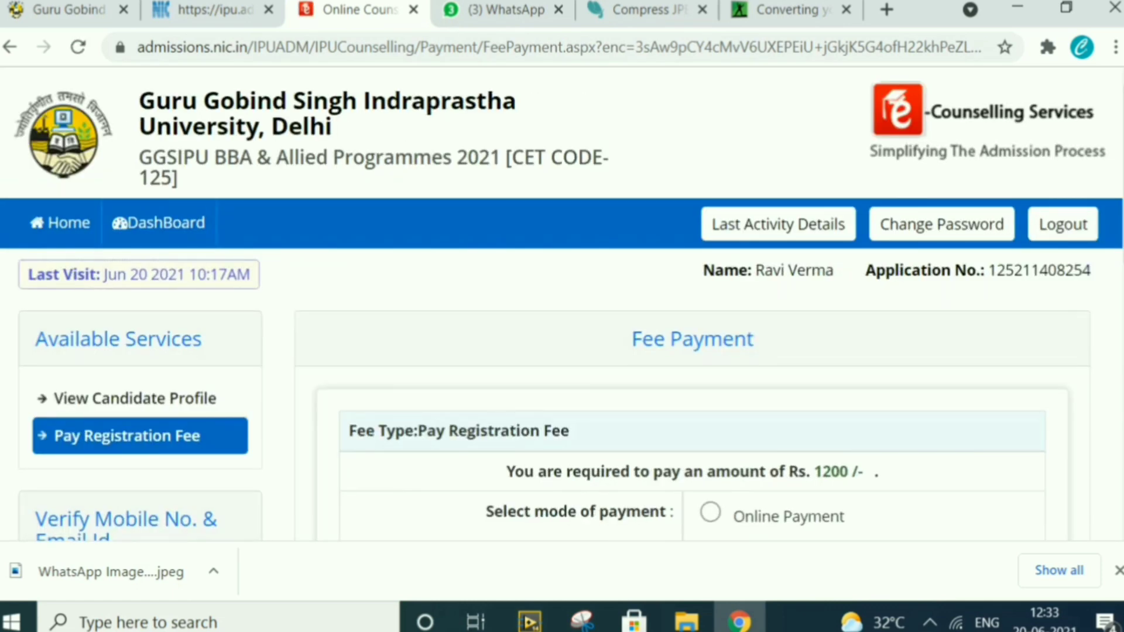
# - Choose Online Payment as the mode of payment and proceed to pay the registration fee
pyautogui.scroll(-2, 562, 303)
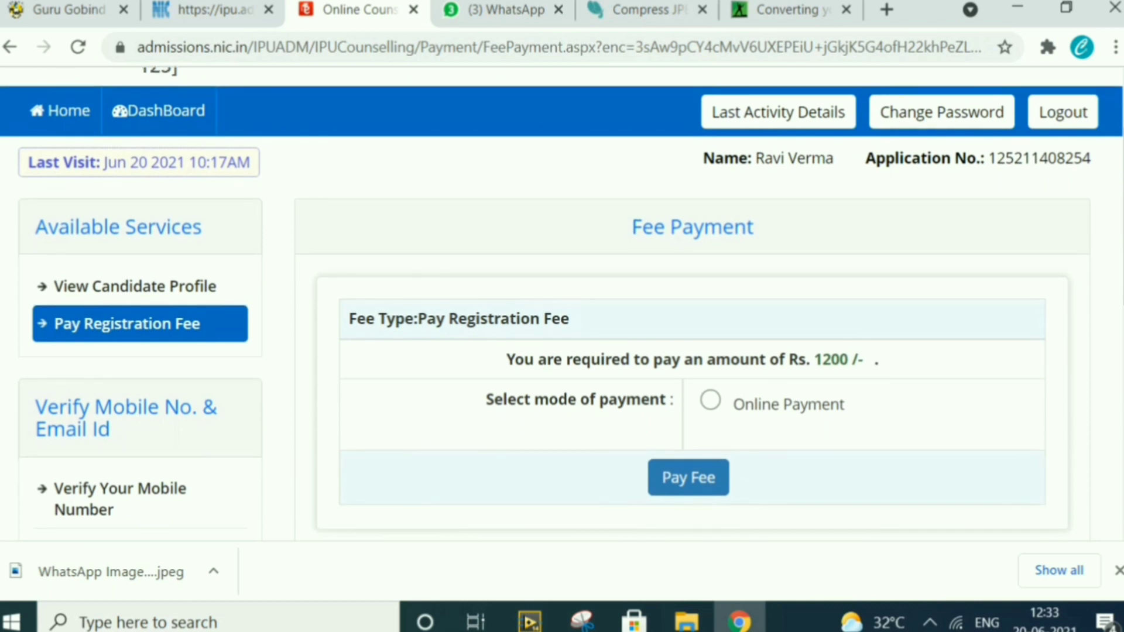
pyautogui.scroll(-1, 562, 304)
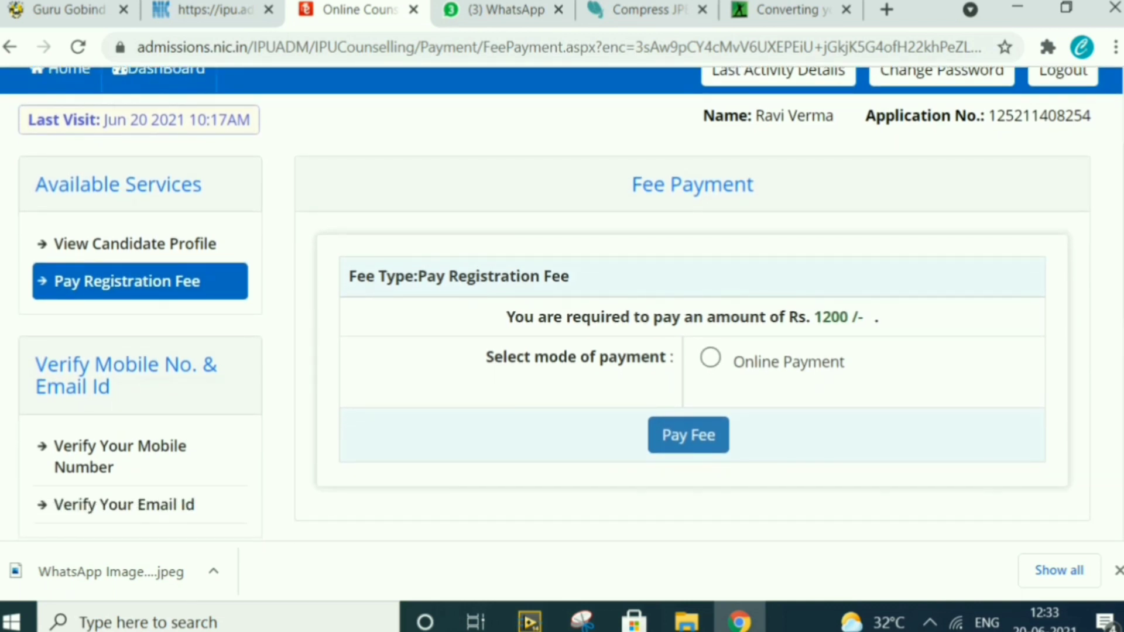
pyautogui.click(710, 358)
pyautogui.click(689, 435)
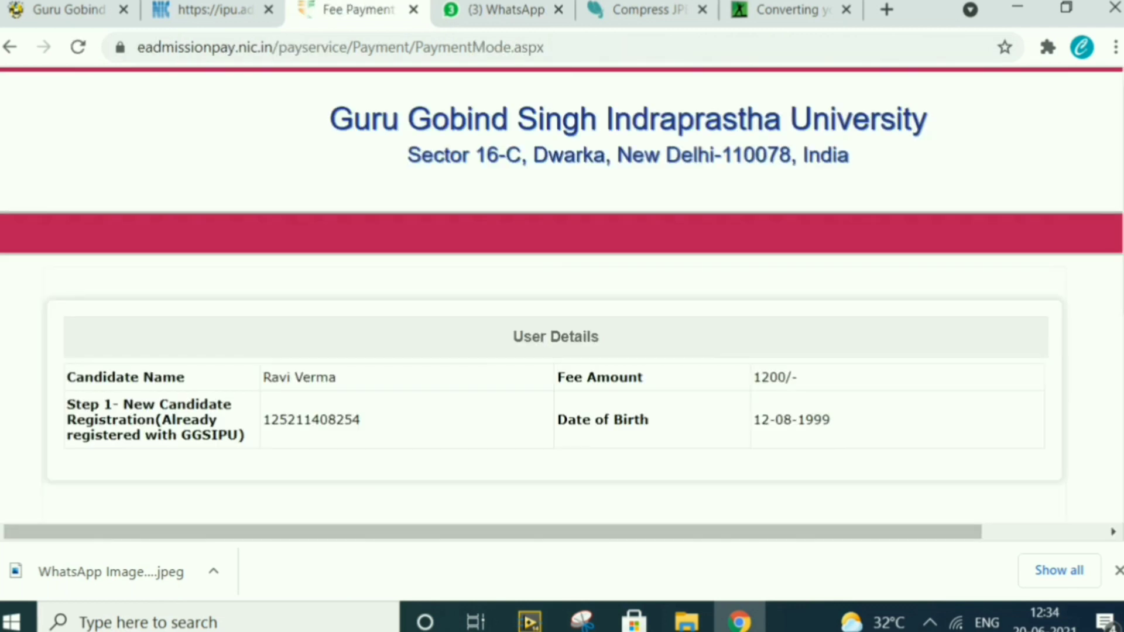
# - Select the SBIePay Payment Gateway as the payment provider and proceed for payment
pyautogui.scroll(-4, 562, 293)
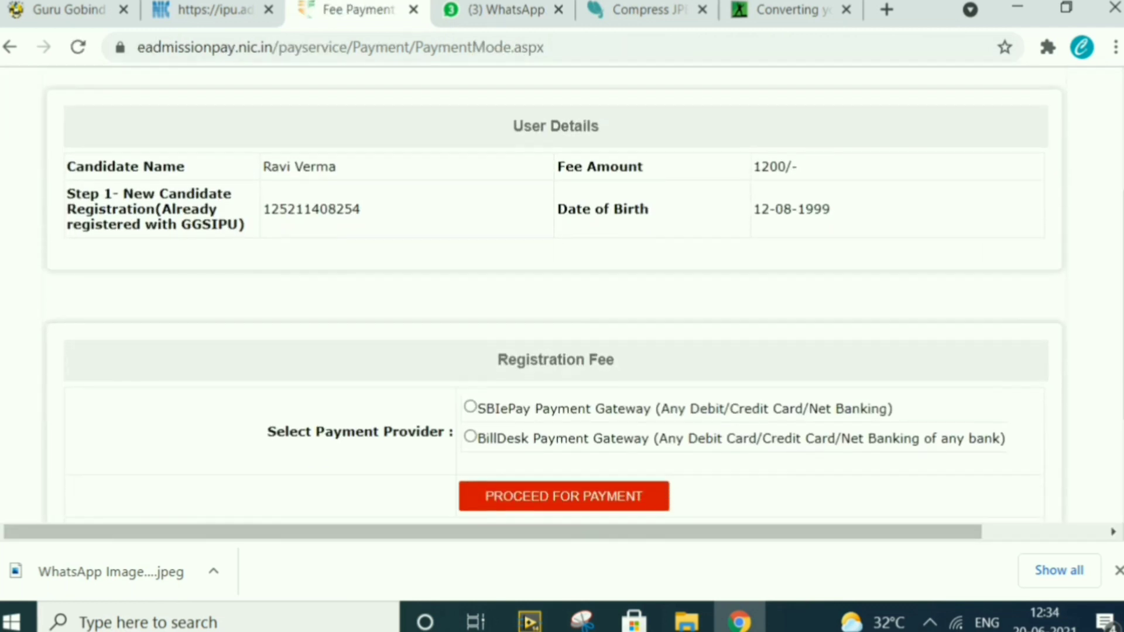
pyautogui.scroll(-2, 562, 293)
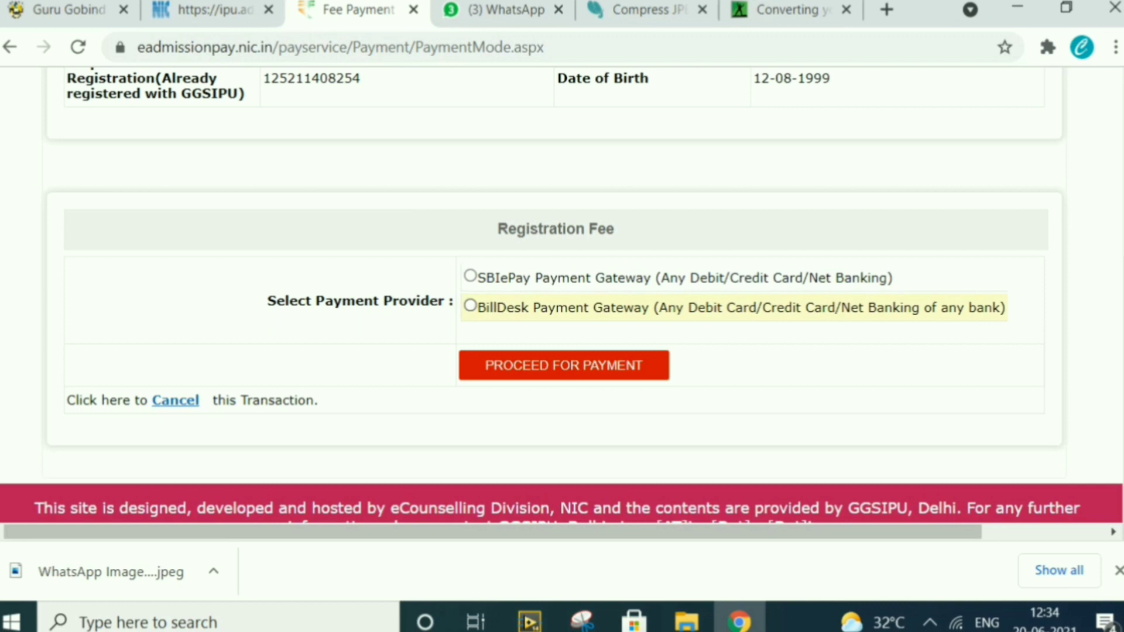
pyautogui.click(470, 276)
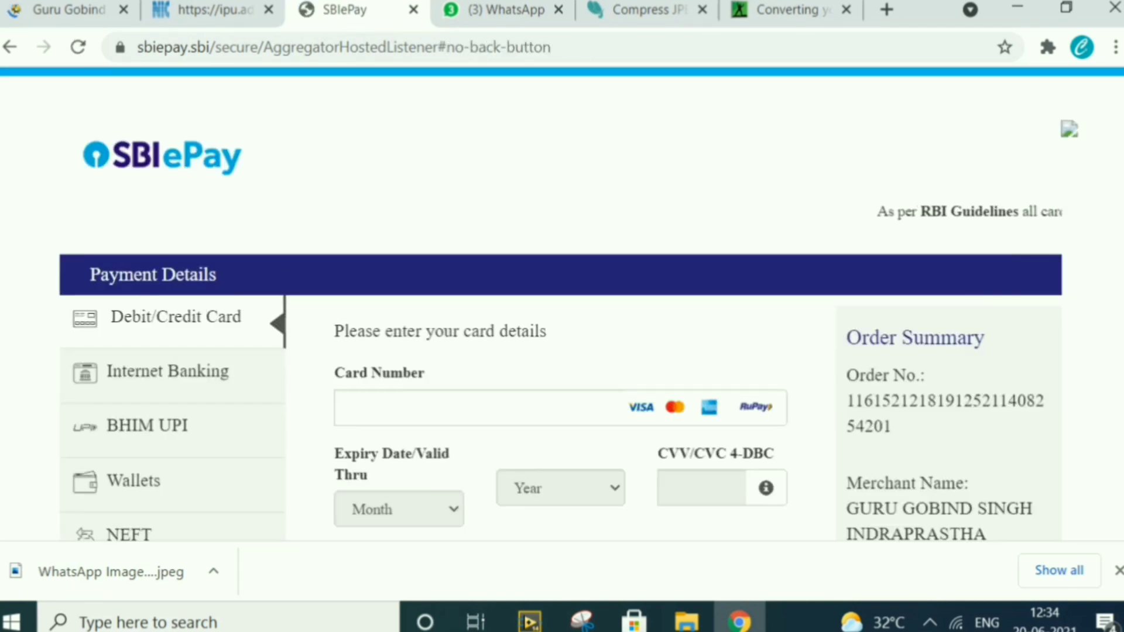
# - Go back to the university home page ipu.ac.in and look over the notices and the Admission 2021-22 section
pyautogui.hotkey('ctrl', '1')
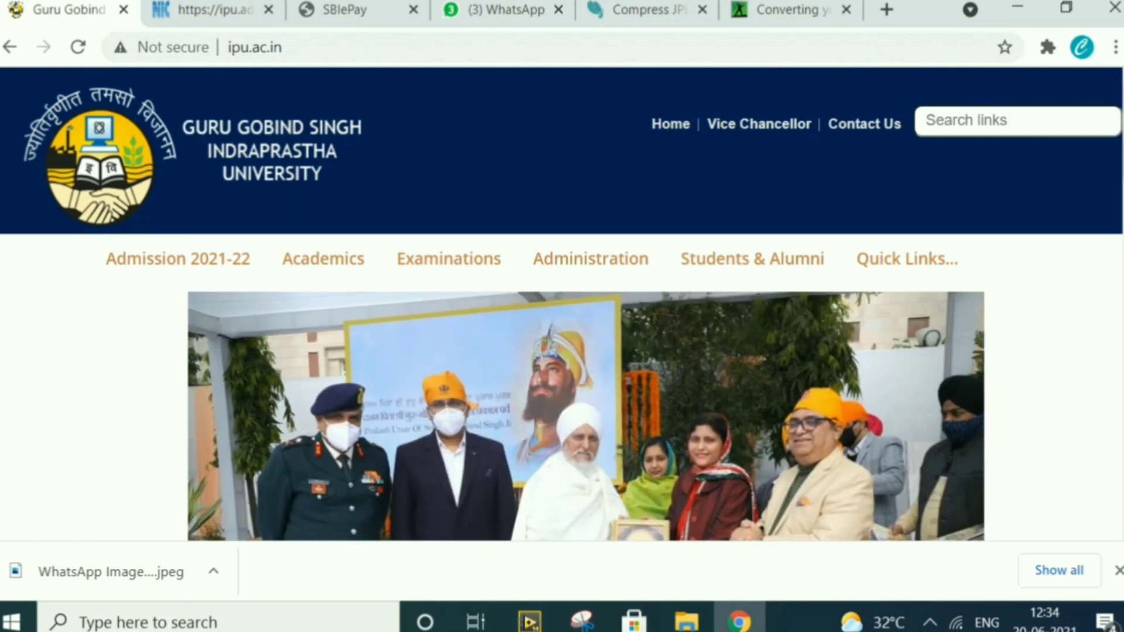
pyautogui.scroll(-8, 562, 305)
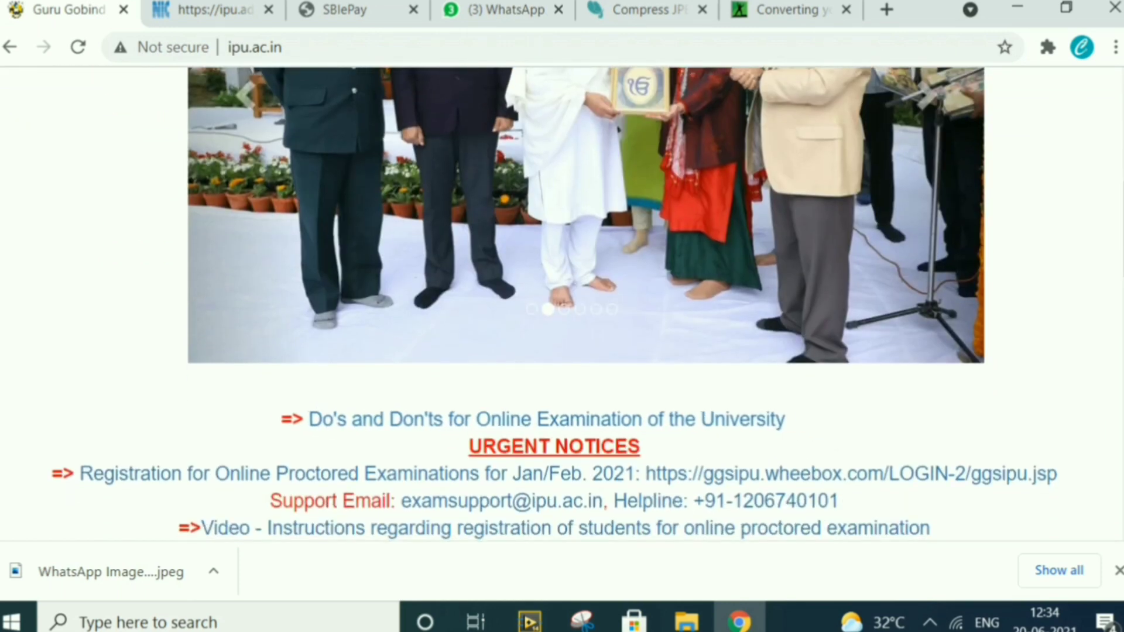
pyautogui.scroll(-2, 563, 316)
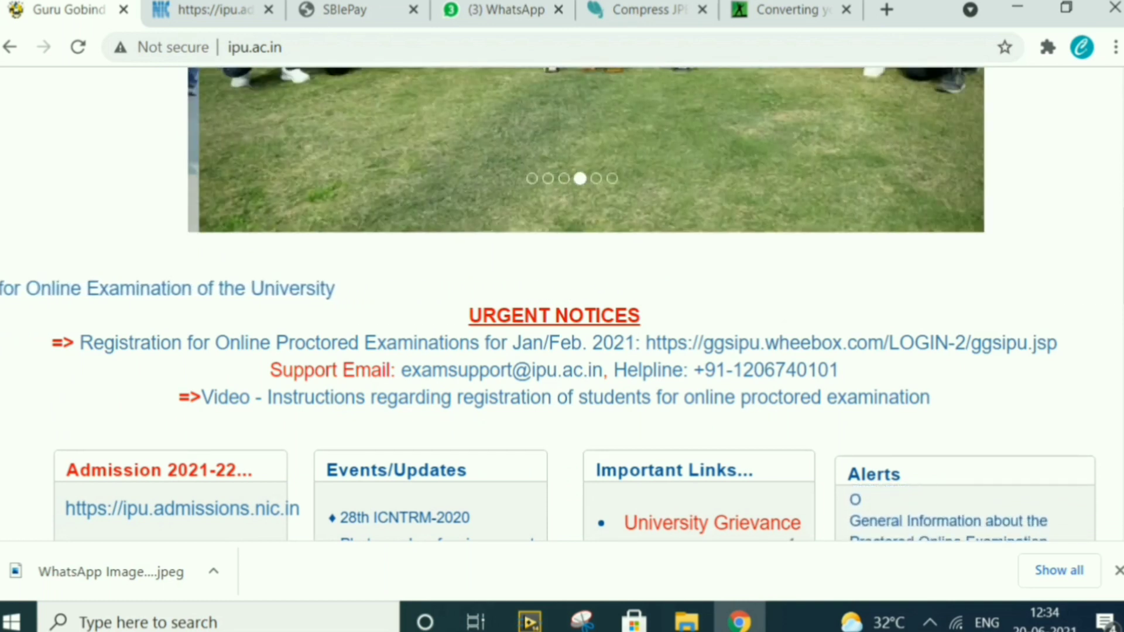
pyautogui.scroll(-3, 562, 304)
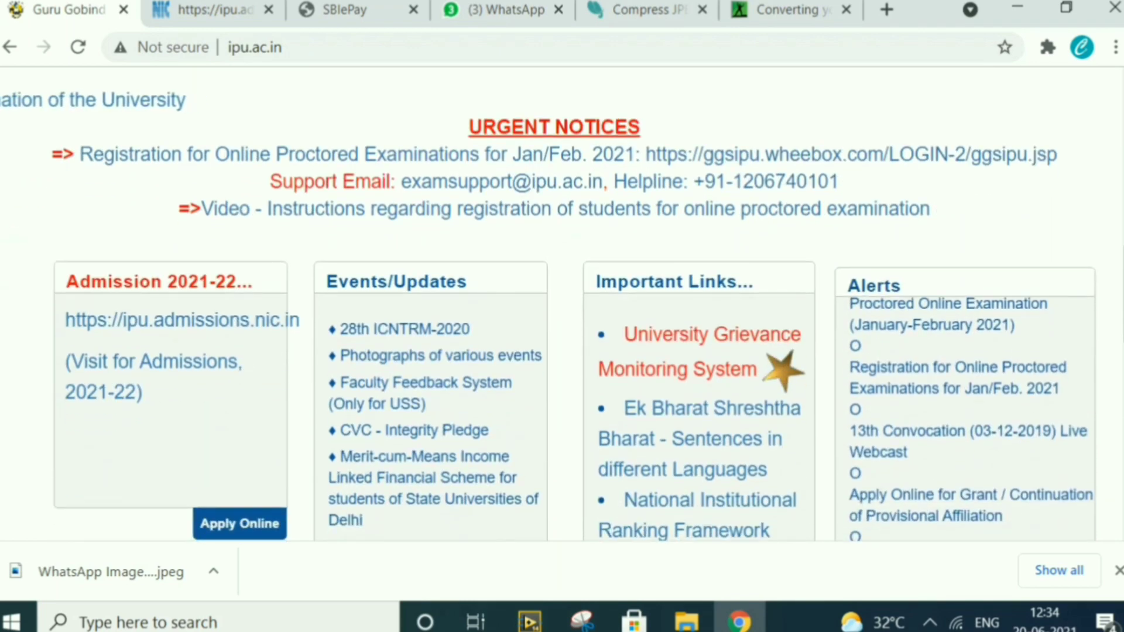
pyautogui.scroll(-1, 562, 305)
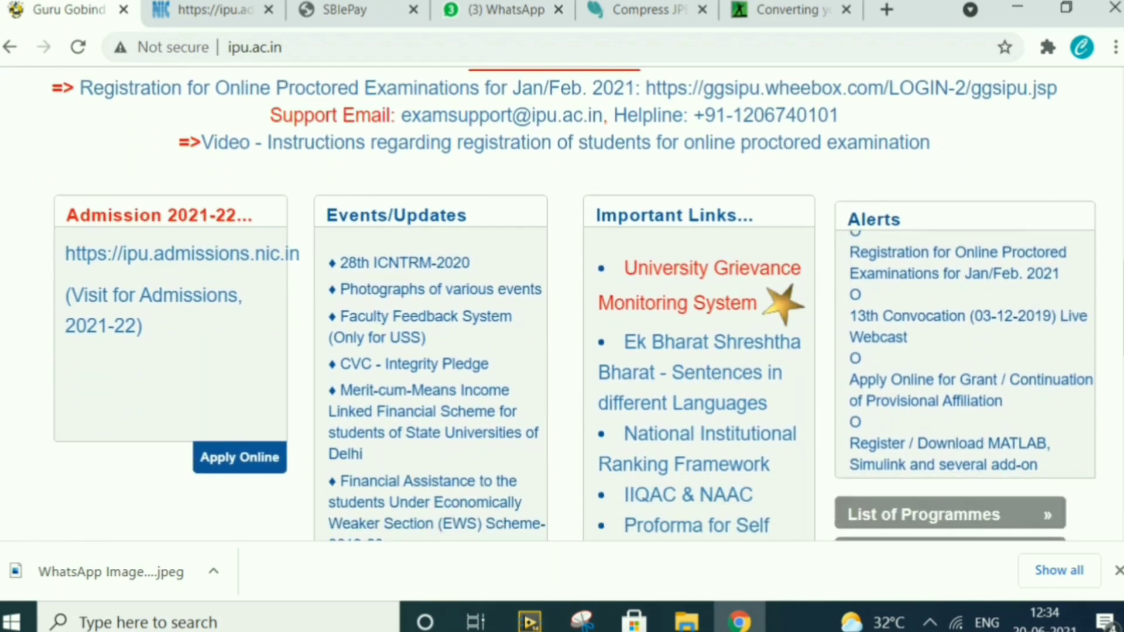